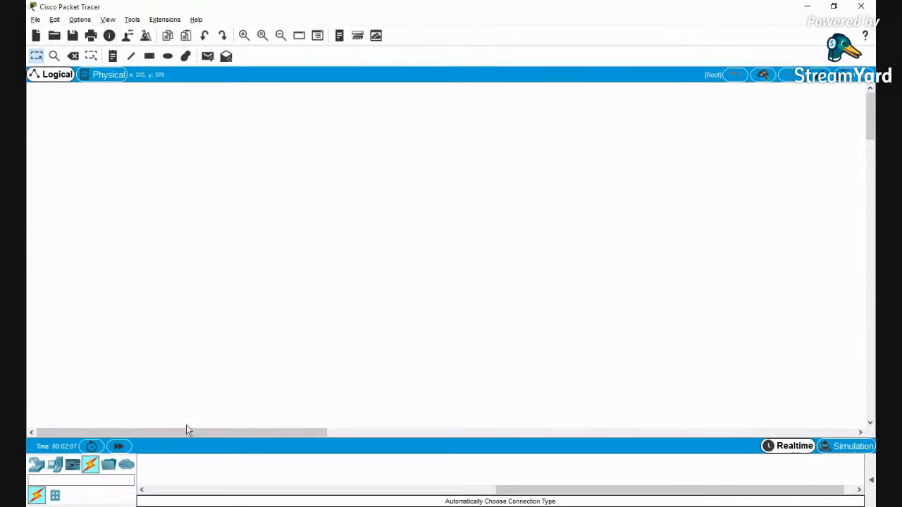
Place three generic PCs in a horizontal row across the lower part of the logical workspace
left_click(55, 468)
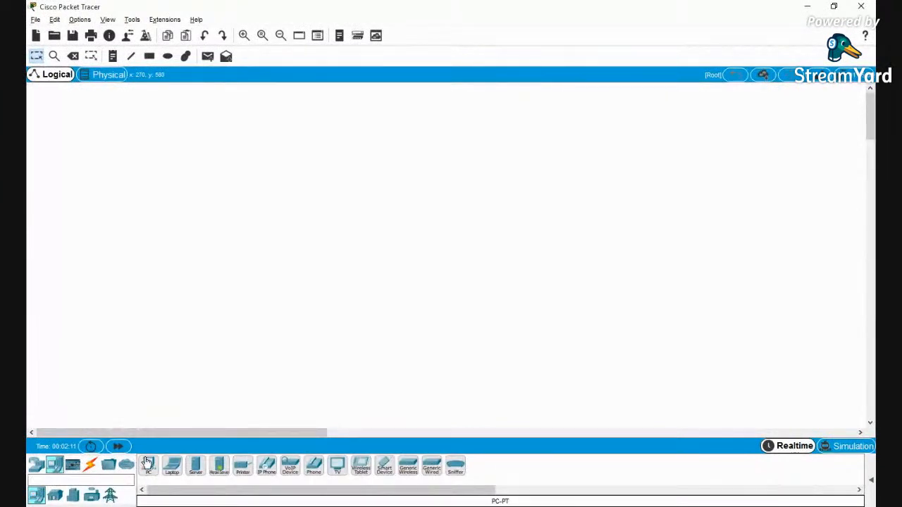
left_click_drag(148, 468, 236, 347)
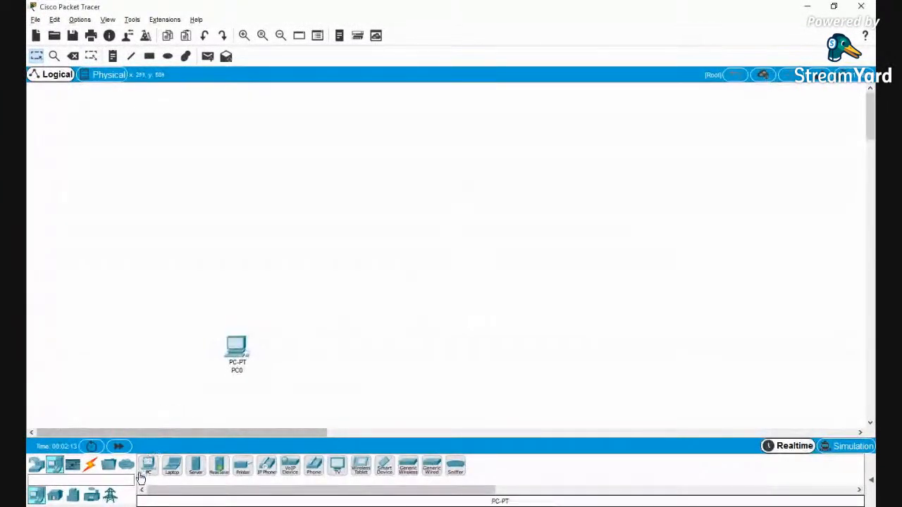
left_click_drag(155, 468, 367, 350)
left_click_drag(148, 468, 463, 371)
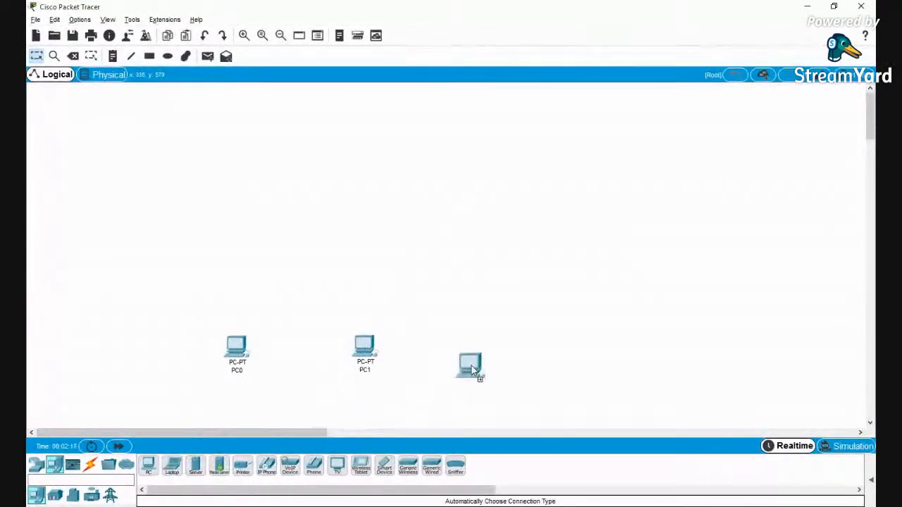
left_click_drag(513, 349, 512, 352)
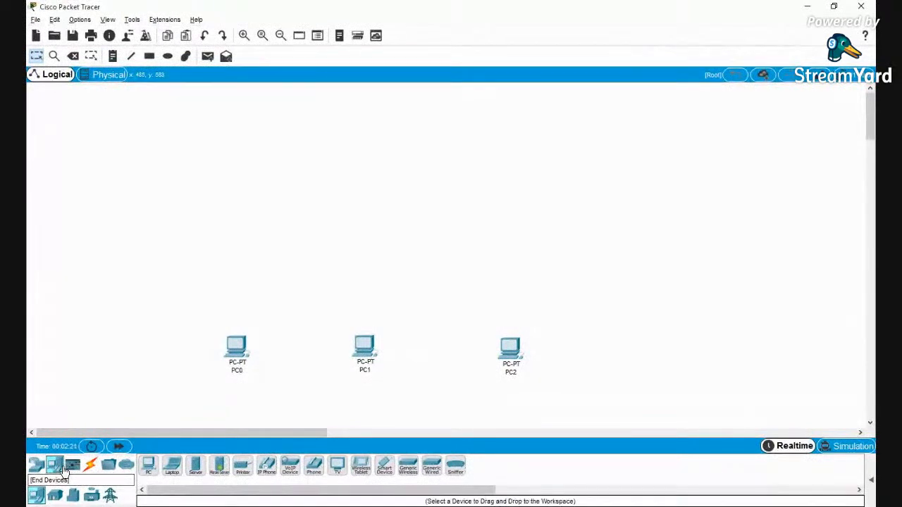
Place a 2960 switch above the middle PC and a generic server above the switch
left_click(37, 465)
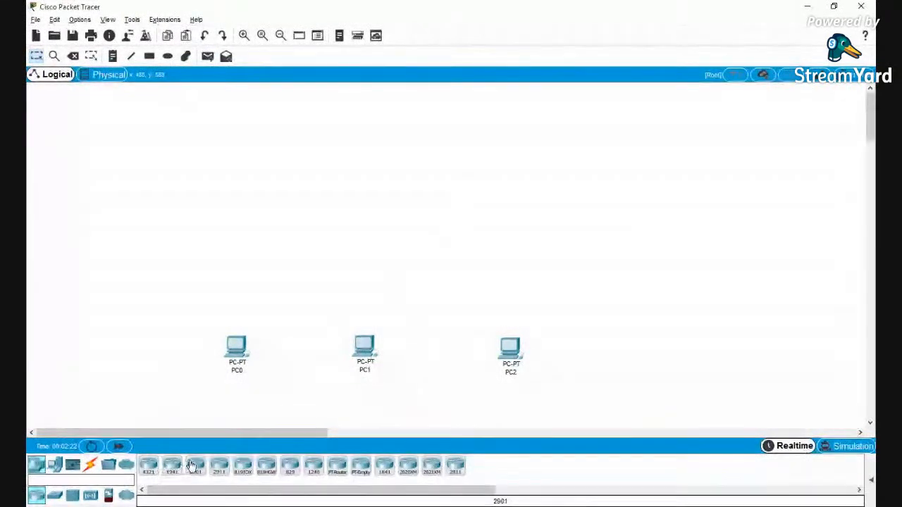
left_click(149, 468)
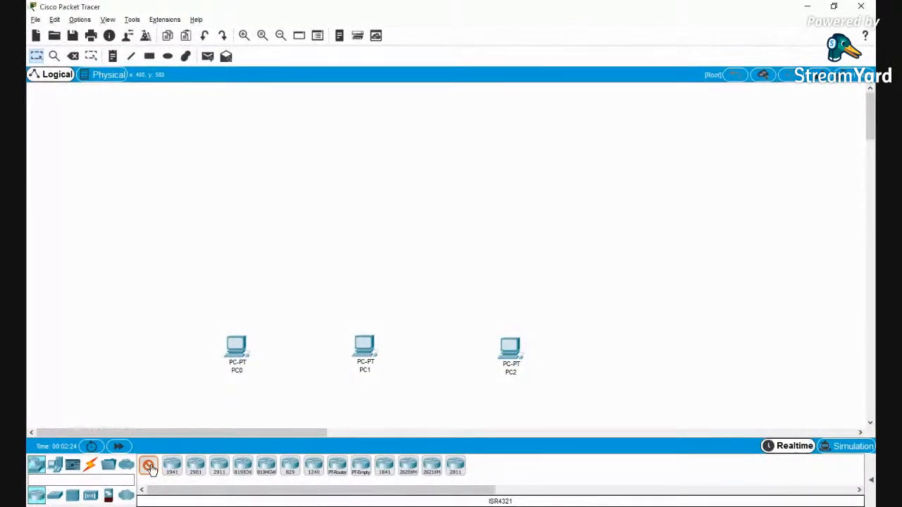
left_click(55, 496)
left_click_drag(149, 471, 368, 244)
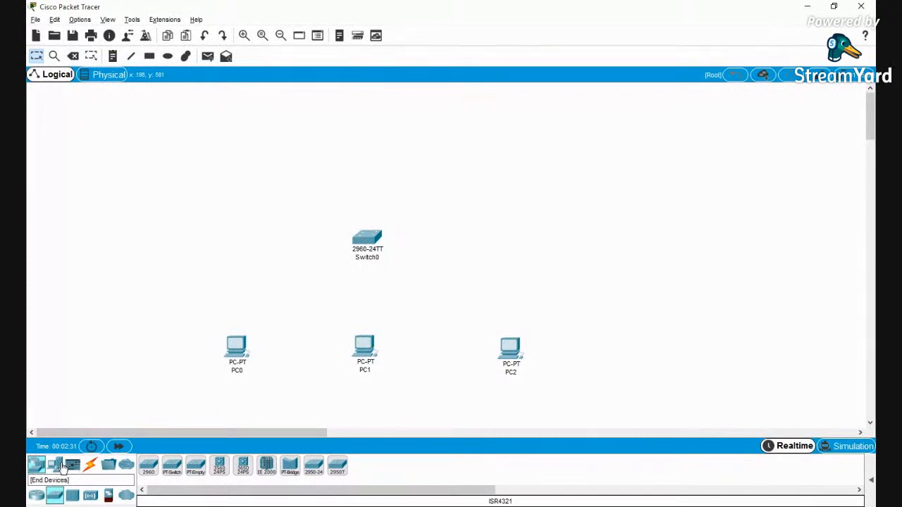
left_click(60, 465)
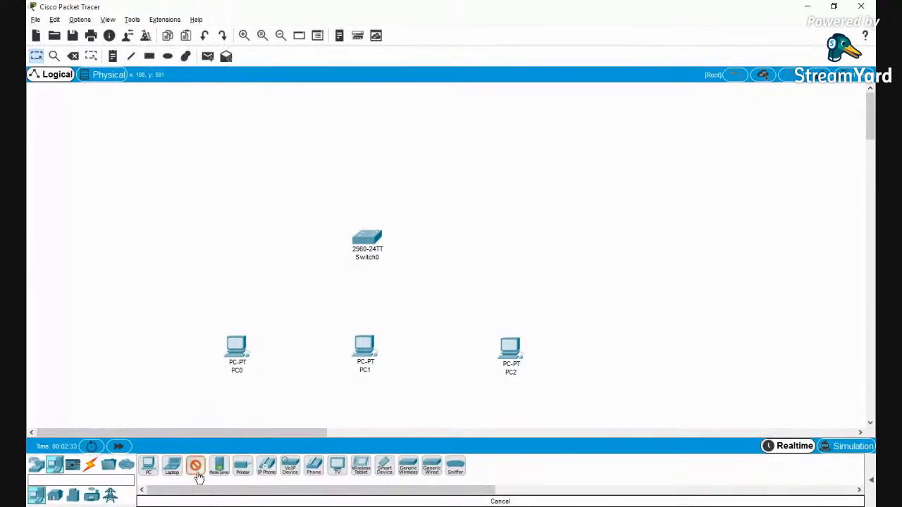
mouse_move(399, 177)
left_mouse_down()
mouse_move(386, 139)
mouse_move(374, 148)
left_mouse_up()
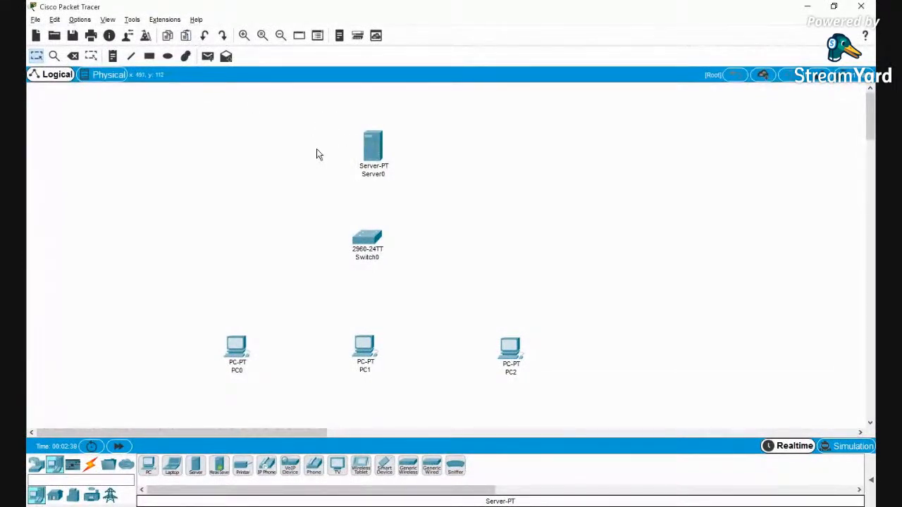
Add a two-line text note beside the server reading "http server" and "10.10.10.0"
left_click(113, 56)
left_click(394, 148)
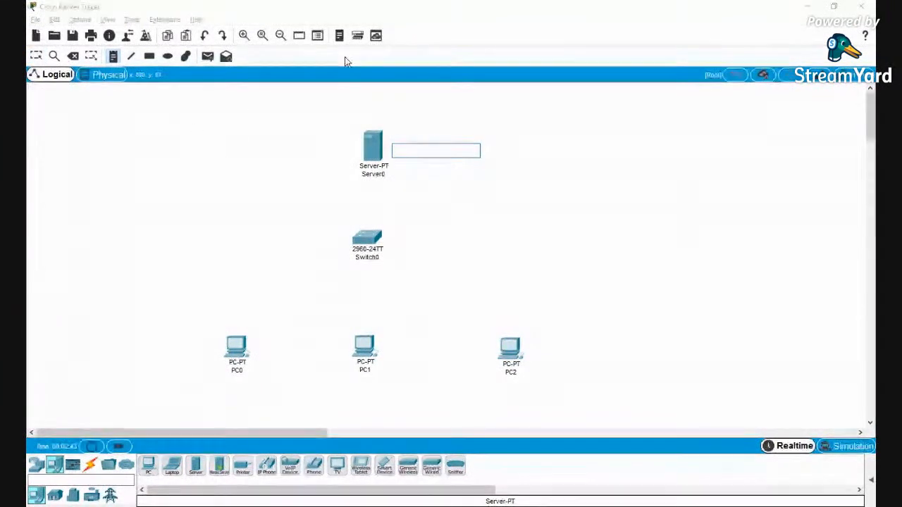
type("http server")
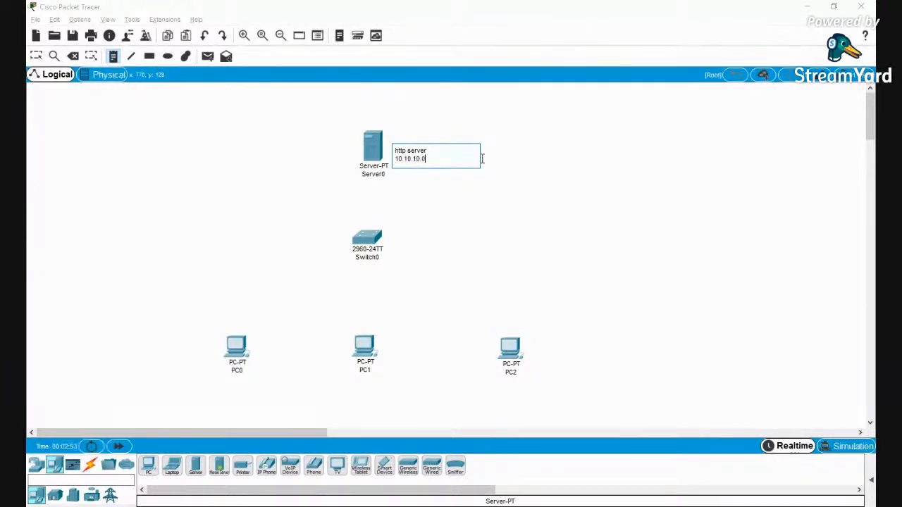
left_click(502, 212)
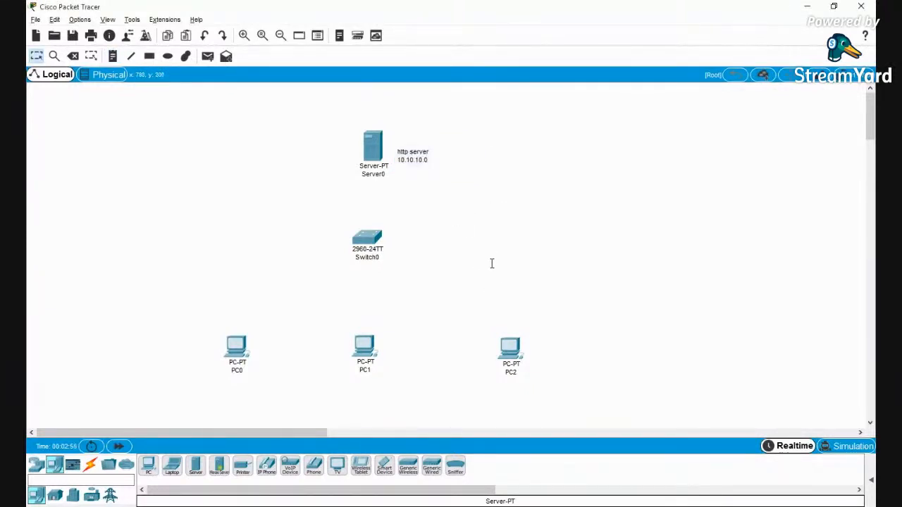
Configure Server0 with the static IP address 10.10.10.0 and subnet mask 255.0.0.0, and close its window
left_click(370, 150)
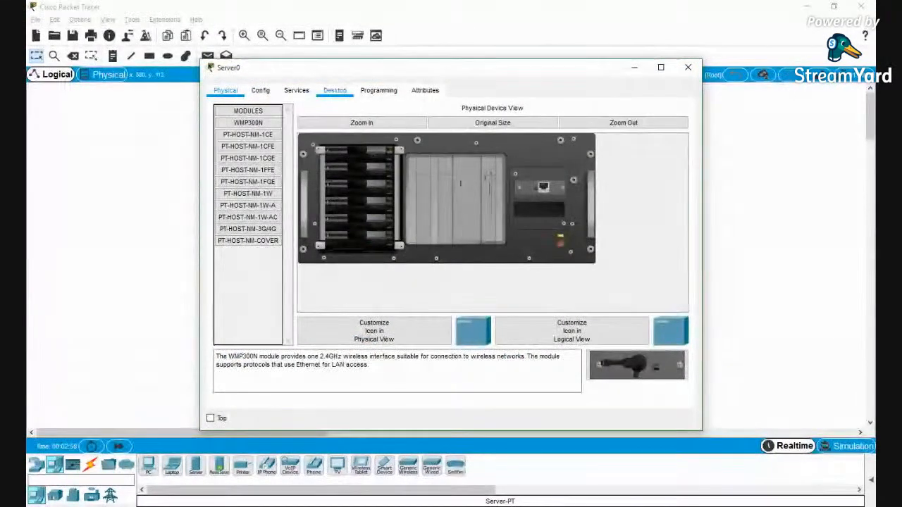
left_click(335, 90)
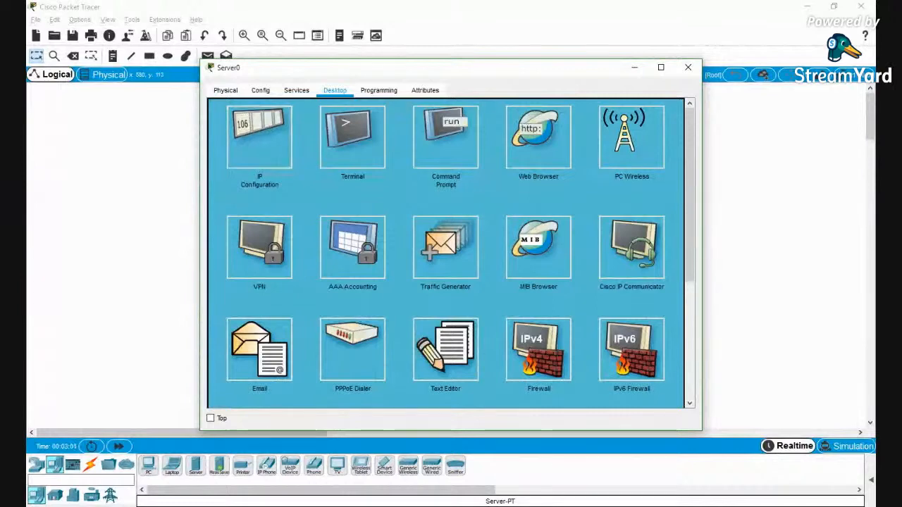
left_click(245, 129)
left_click(423, 159)
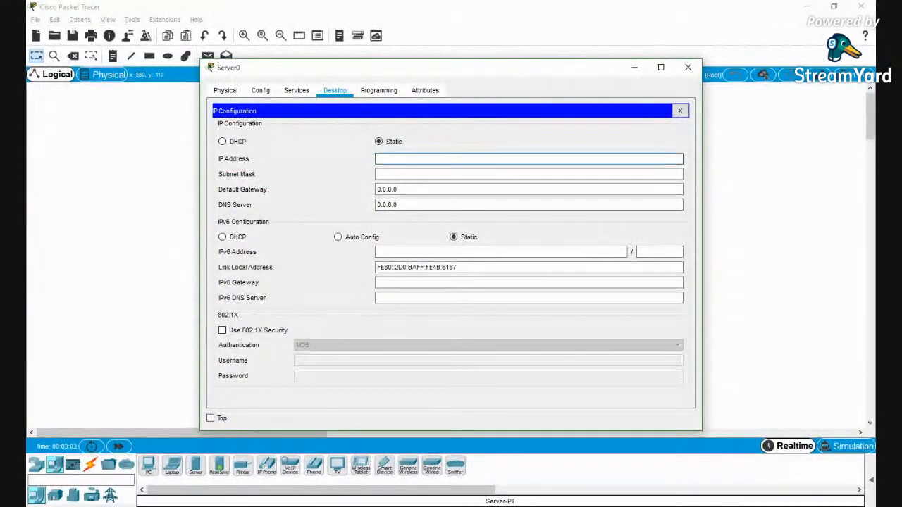
type("10")
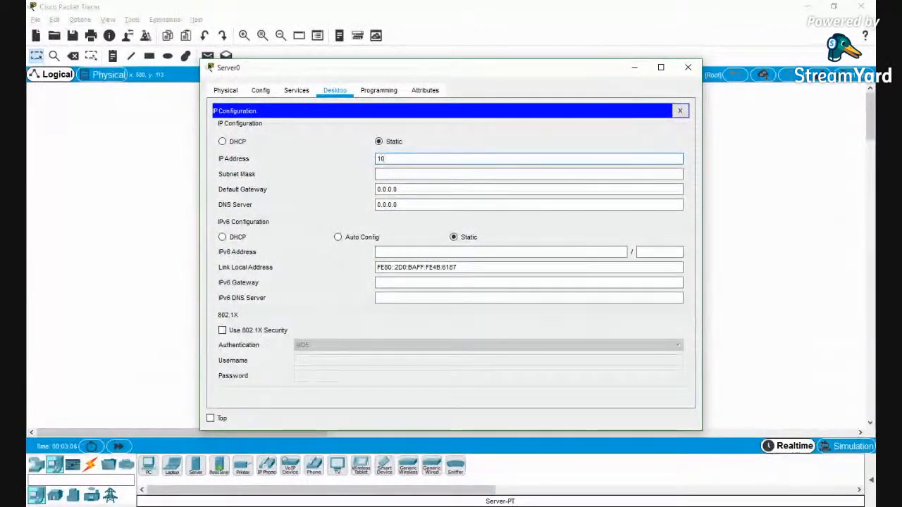
type(".10.10.10.")
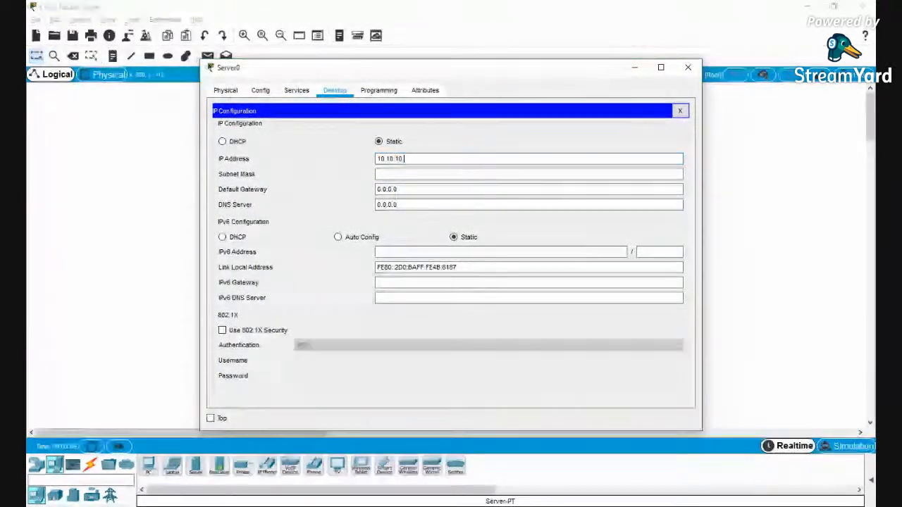
type("0")
key("Tab")
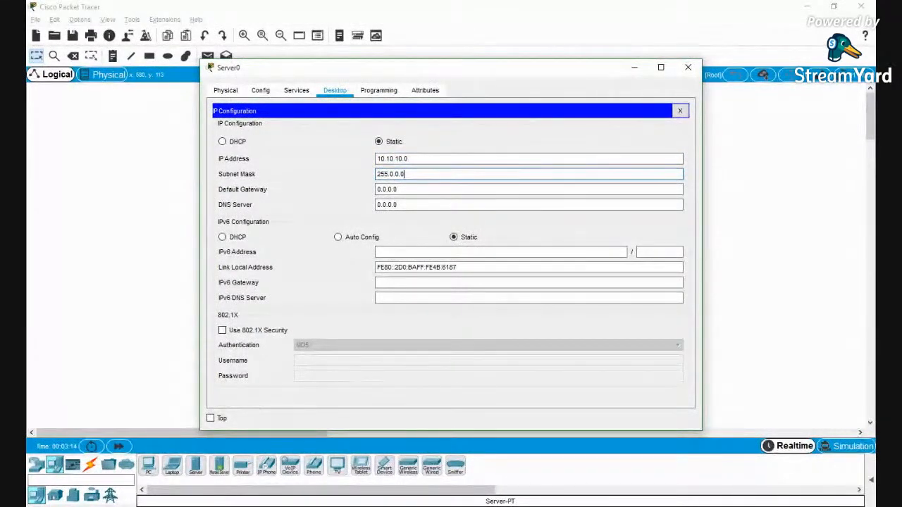
left_click(688, 67)
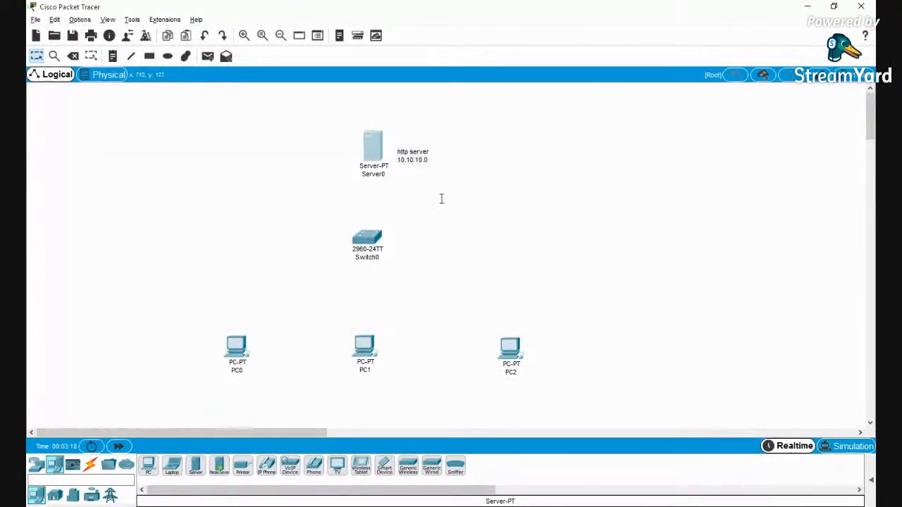
Connect Server0 to Switch0 with an automatically chosen cable
left_click(90, 464)
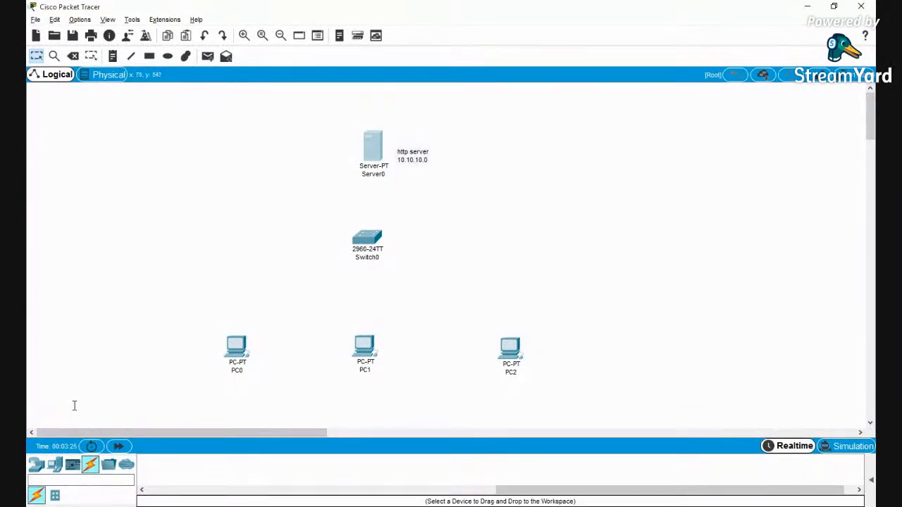
left_click(37, 465)
left_click(86, 467)
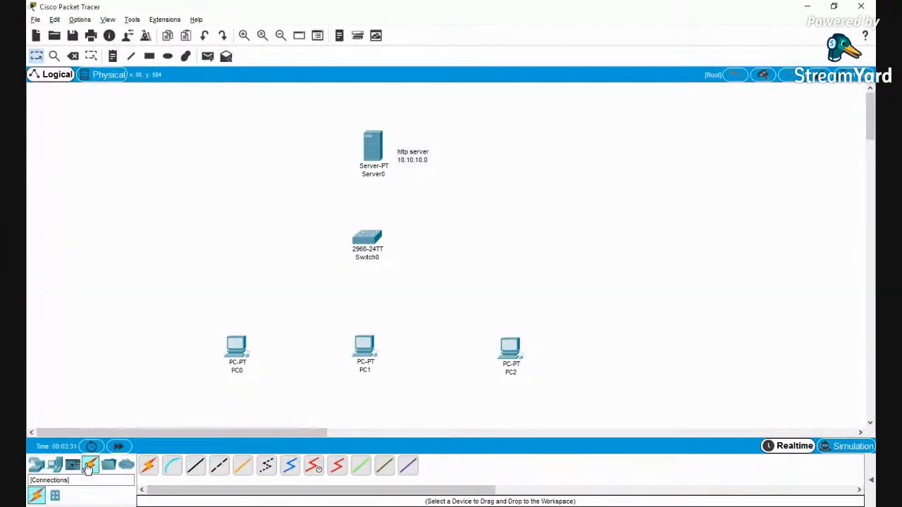
left_click(377, 166)
left_click(370, 241)
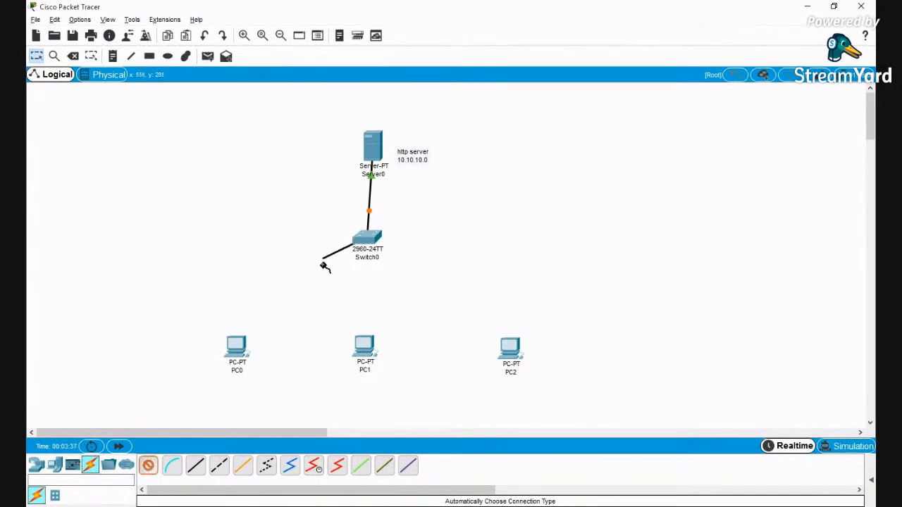
Connect Switch0 to PC0, PC1 and PC2 with automatically chosen cables
left_click(239, 350)
left_click(149, 467)
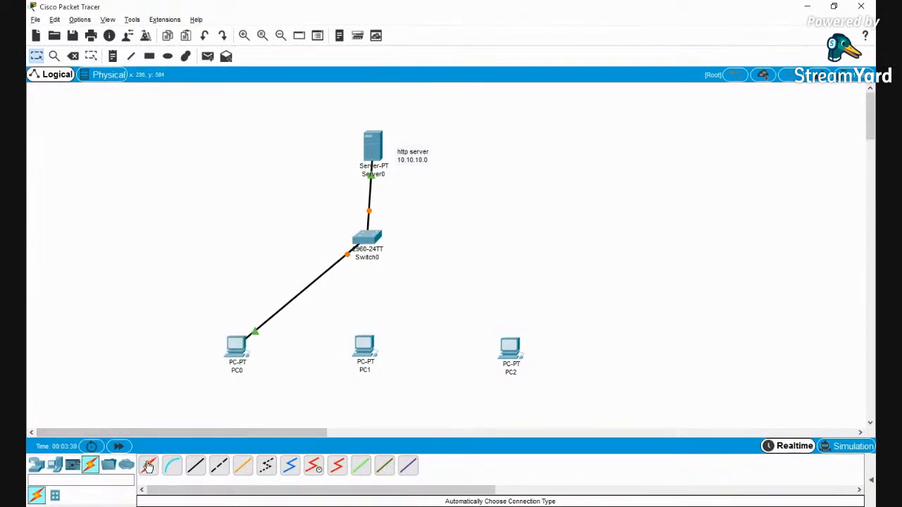
left_click(370, 341)
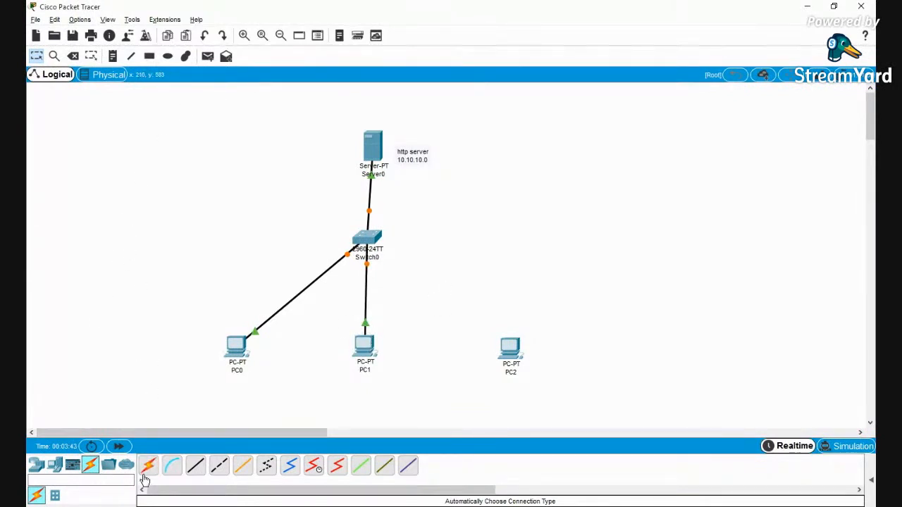
left_click(368, 243)
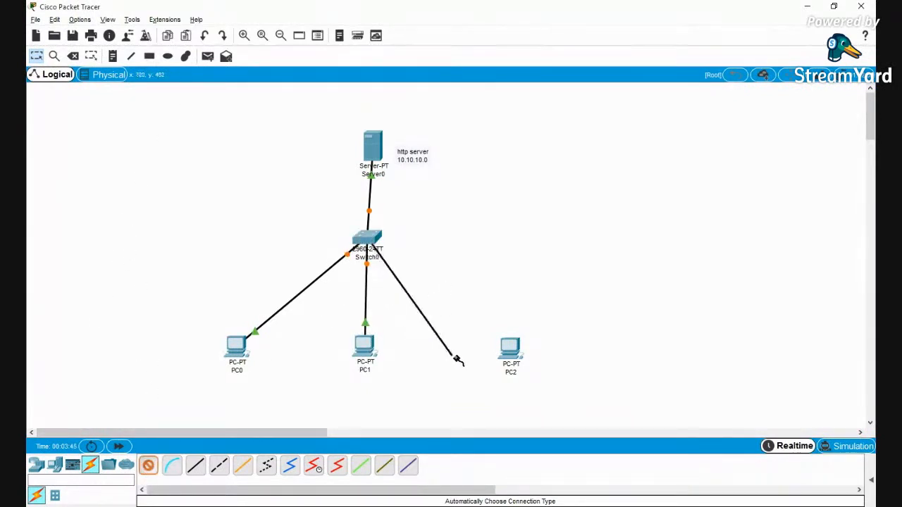
left_click(515, 344)
left_click(515, 343)
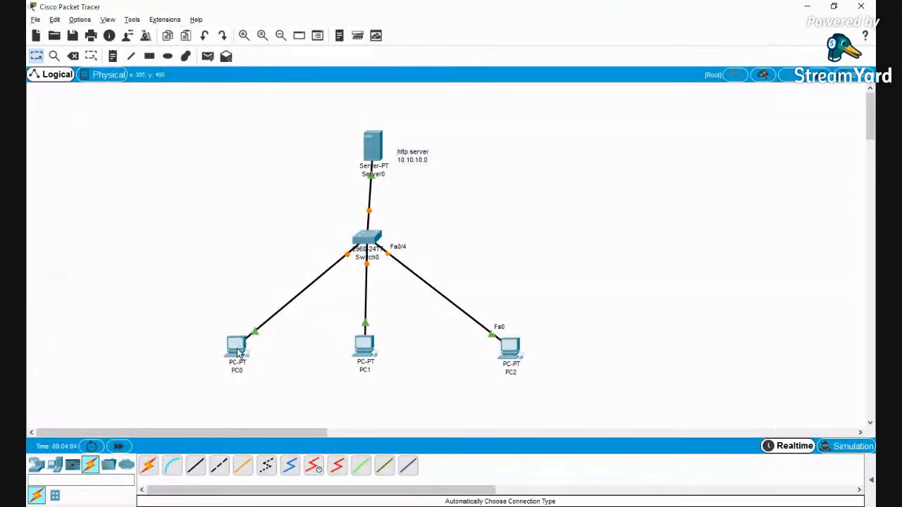
Assign the static IP address 10.10.10.1 to PC0 with its default subnet mask, and close its window
mouse_move(238, 352)
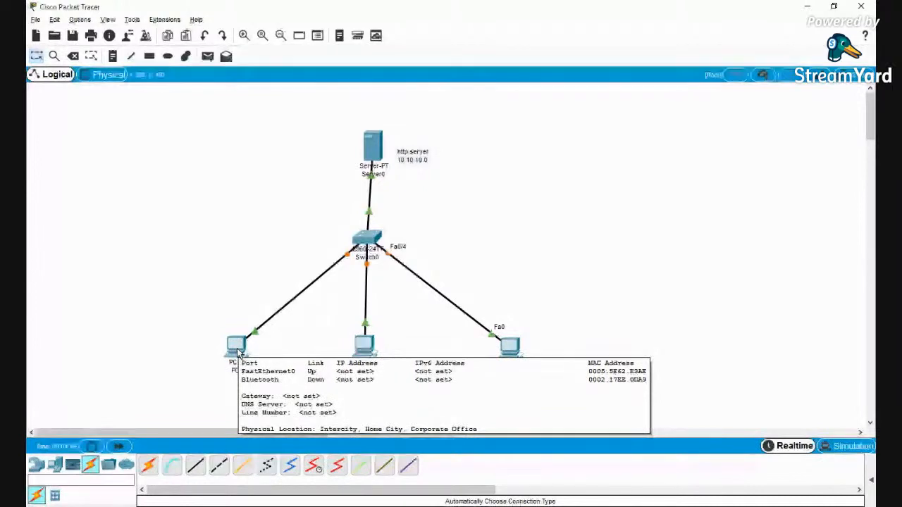
left_click(237, 348)
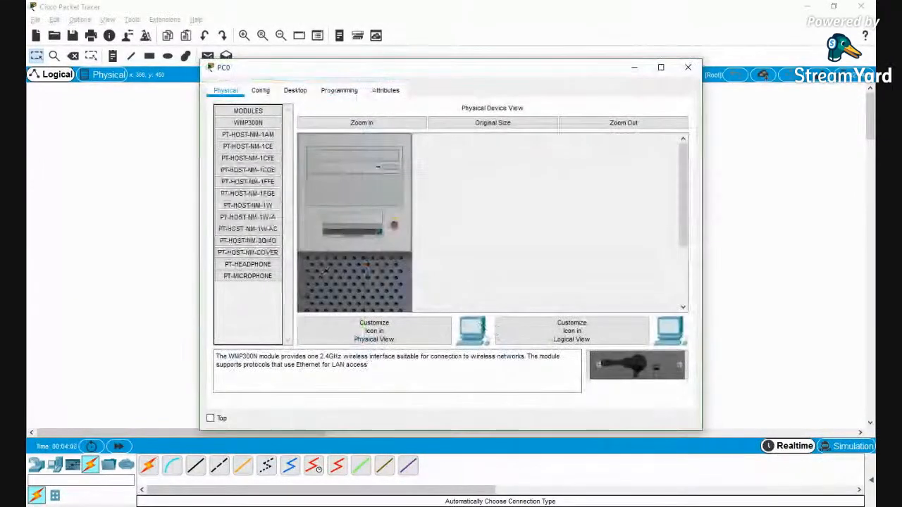
left_click(295, 90)
left_click(252, 141)
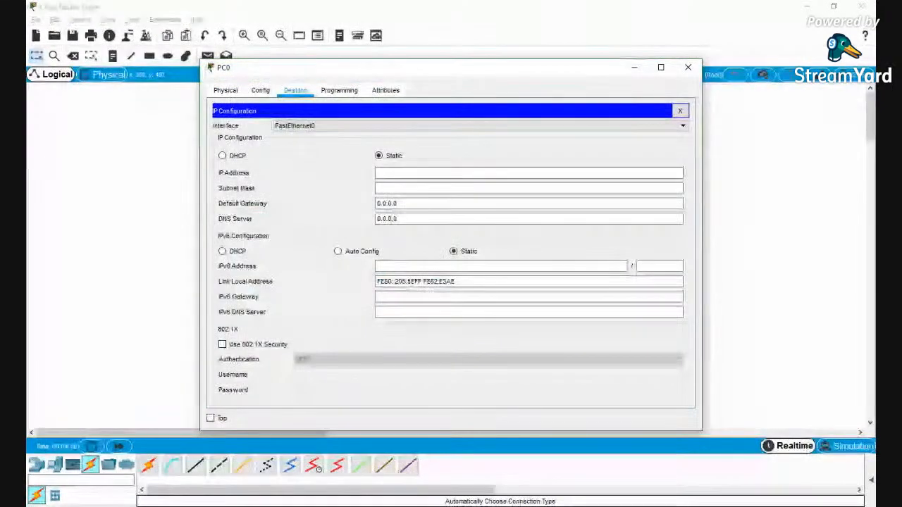
type("10.10.1")
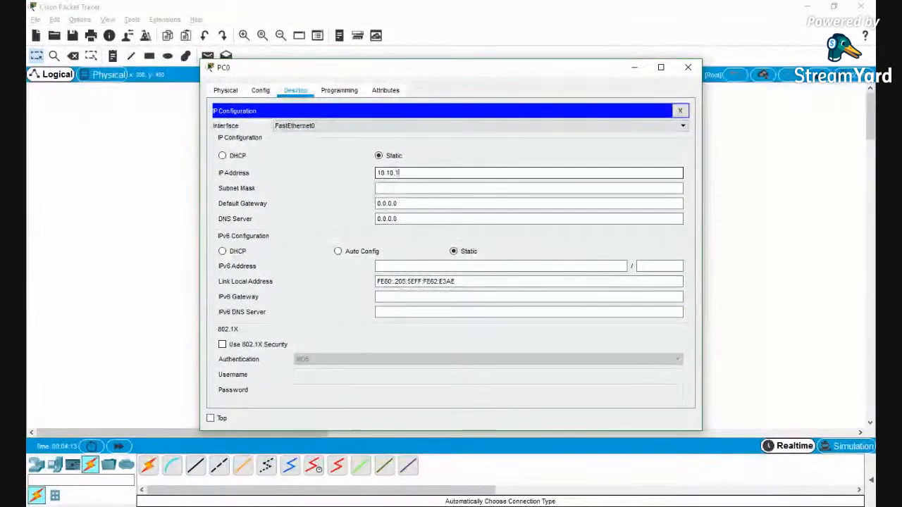
type("0.1")
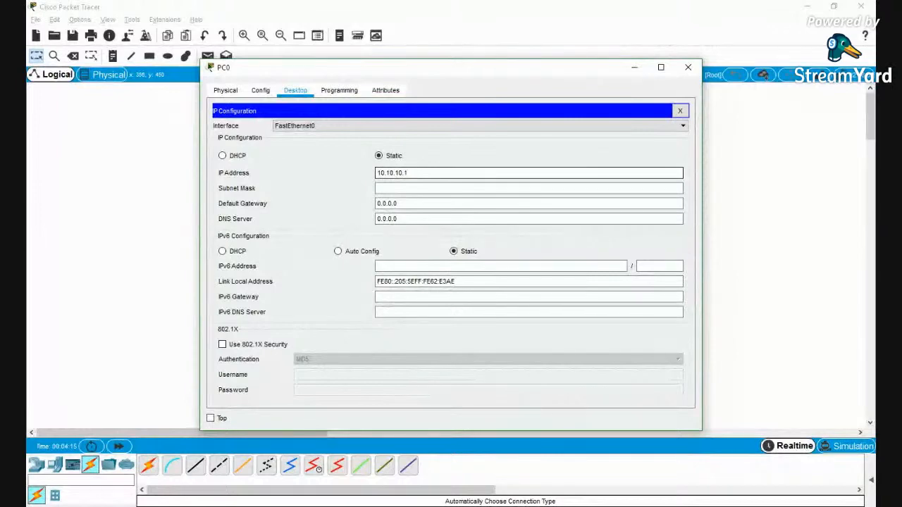
key("Tab")
left_click(688, 67)
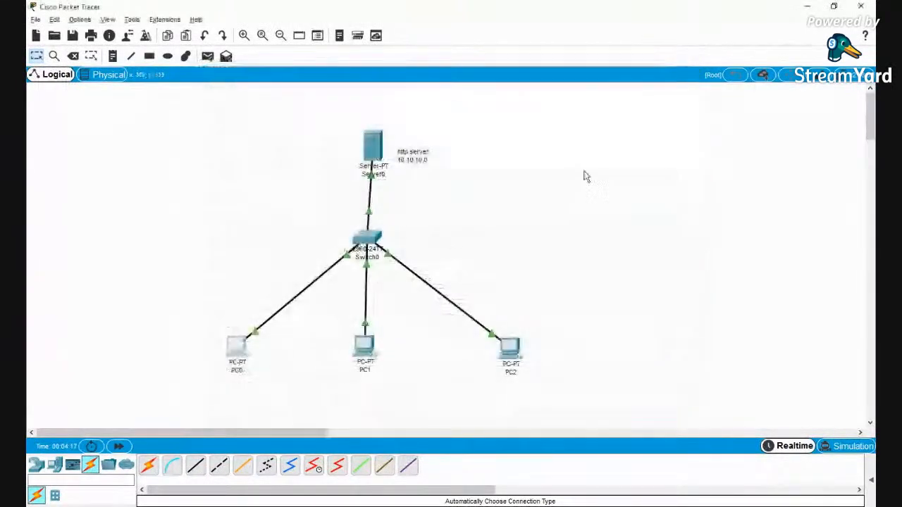
Assign the static IP address 10.10.10.2 to PC1 with its default subnet mask, and close its window
left_click(366, 352)
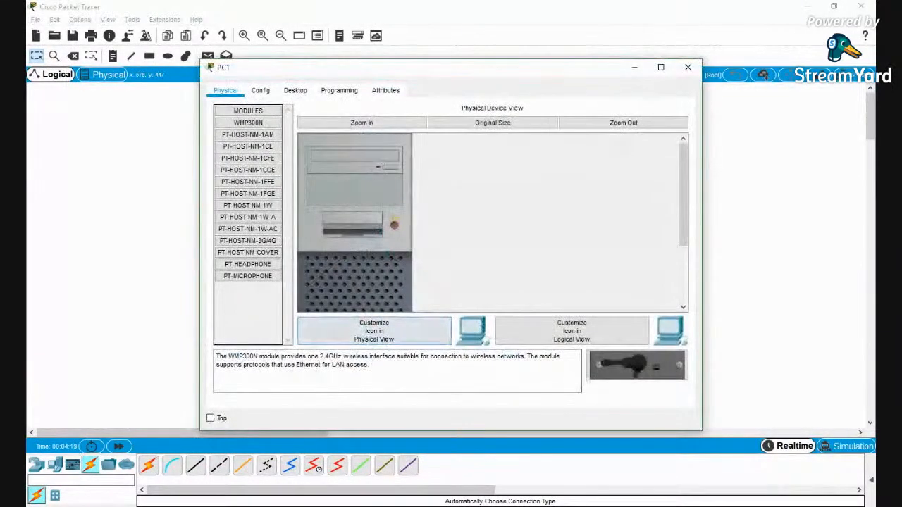
left_click(295, 90)
left_click(260, 138)
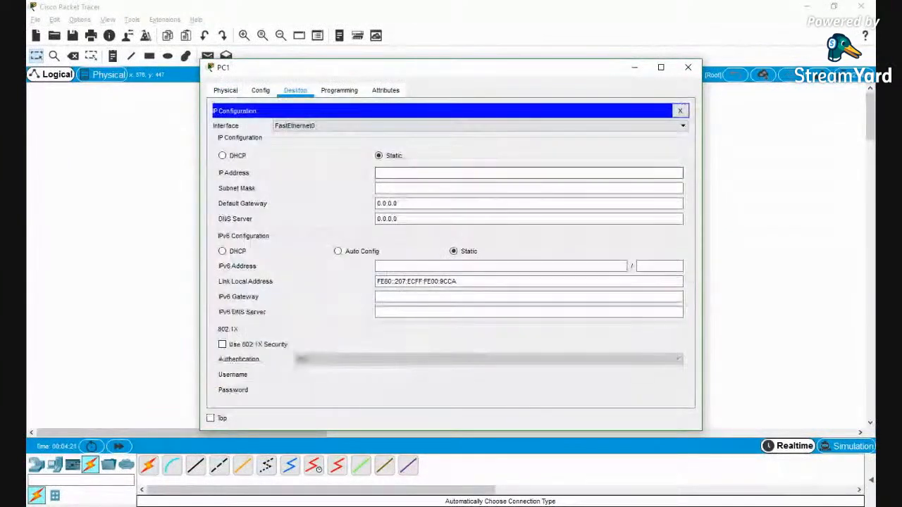
type("10.1")
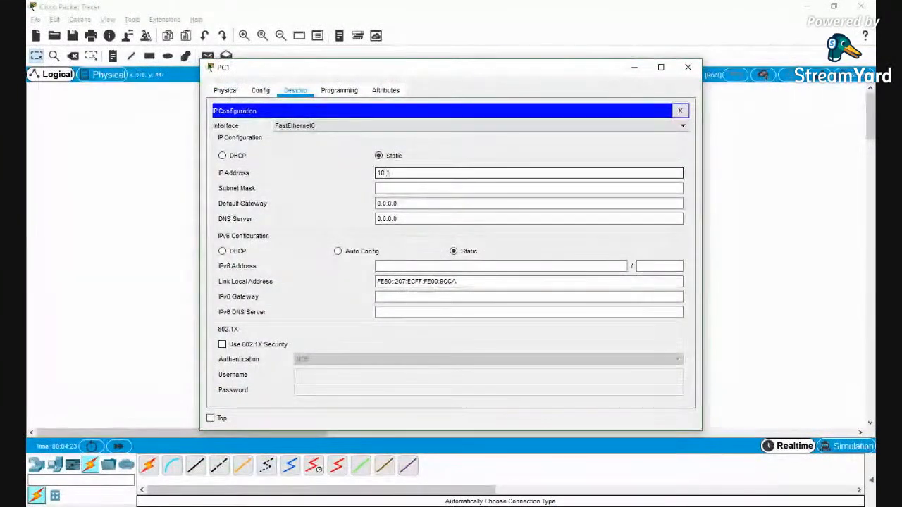
type("0.10.2")
key("Tab")
left_click(688, 67)
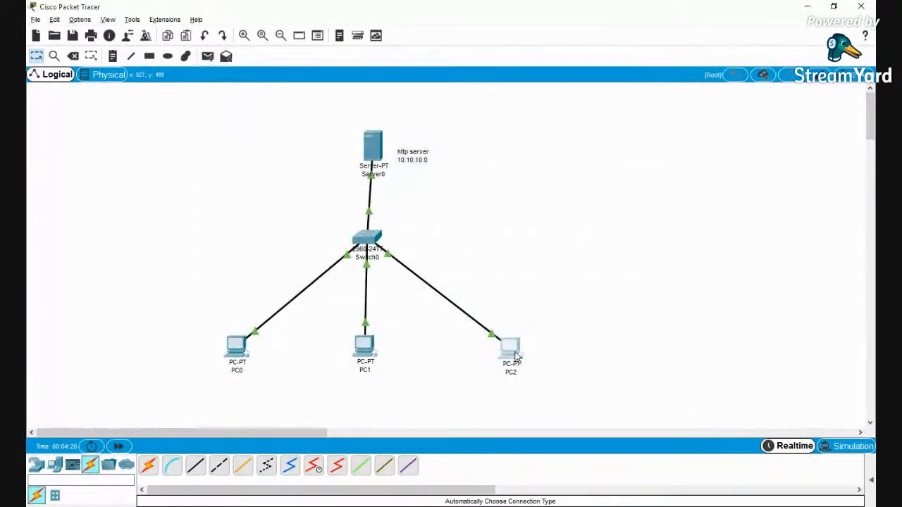
Assign the static IP address 10.10.10.3 to PC2 with its default subnet mask, and close its window
left_click(509, 349)
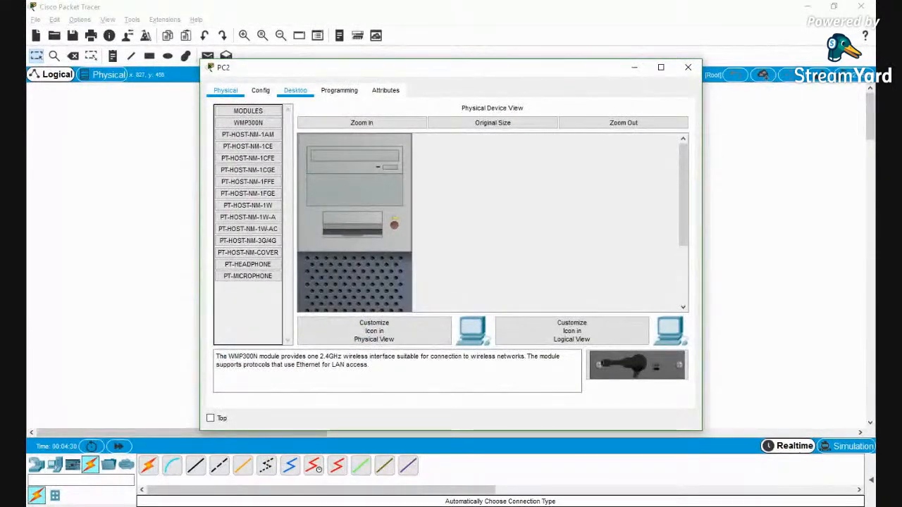
left_click(296, 90)
left_click(260, 137)
left_click(423, 173)
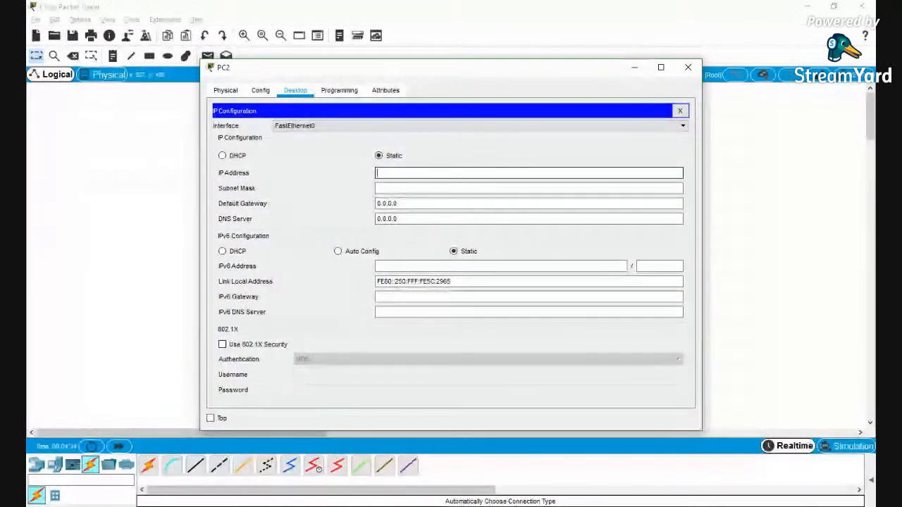
type("10.10")
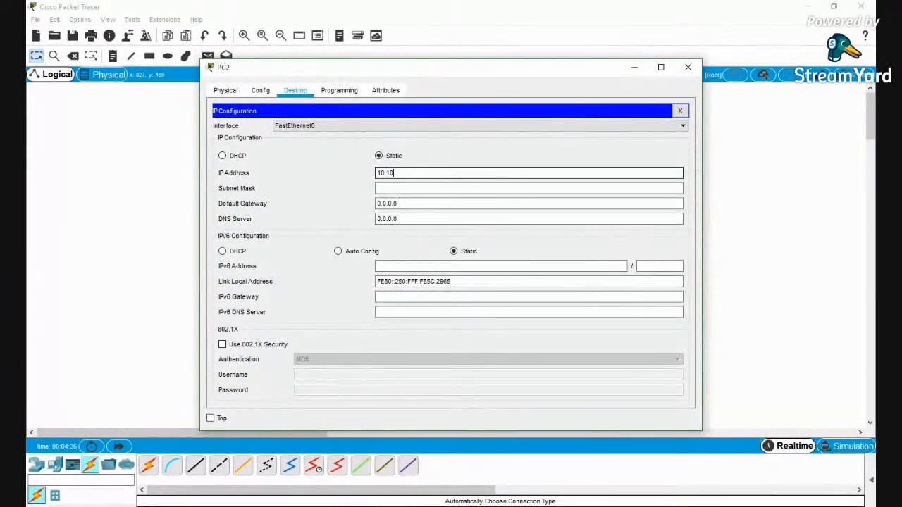
type(".10.3")
left_click(399, 188)
left_click(688, 67)
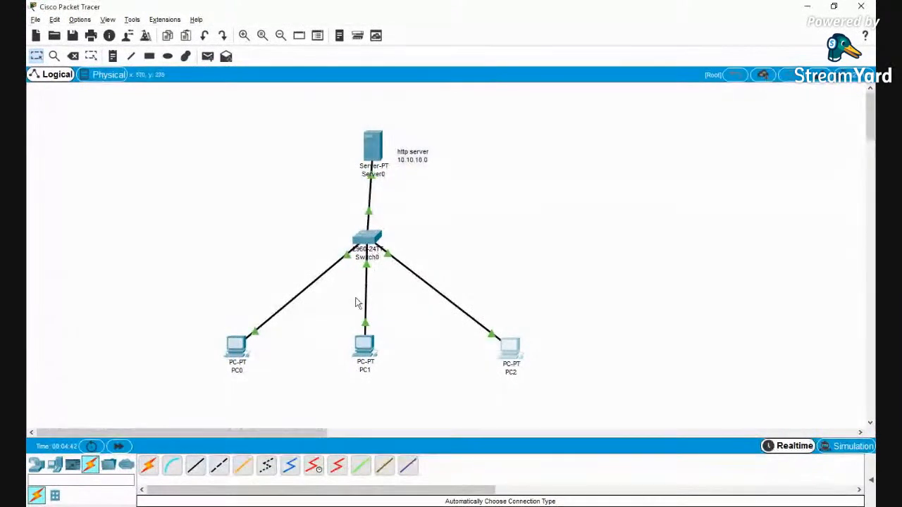
Move PC1 slightly down and Server0 up so that both line up vertically with Switch0
left_click_drag(360, 350, 360, 358)
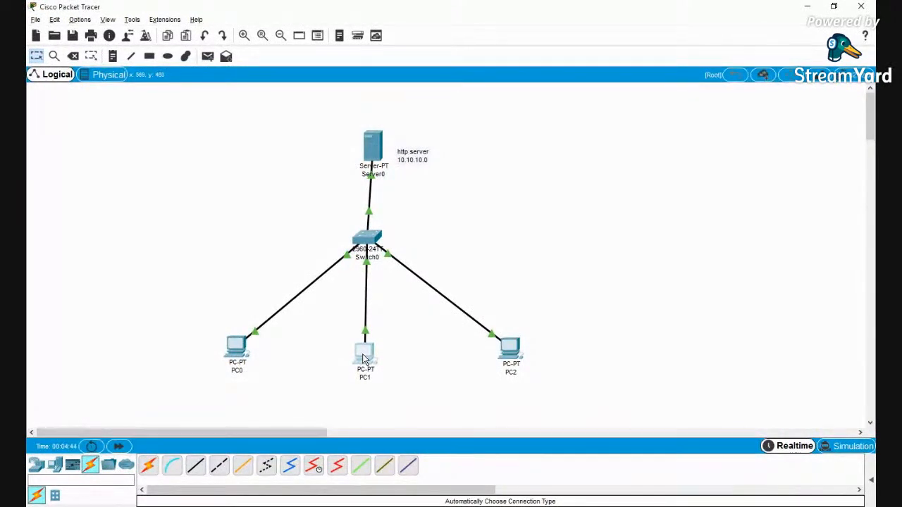
left_click_drag(376, 153, 367, 123)
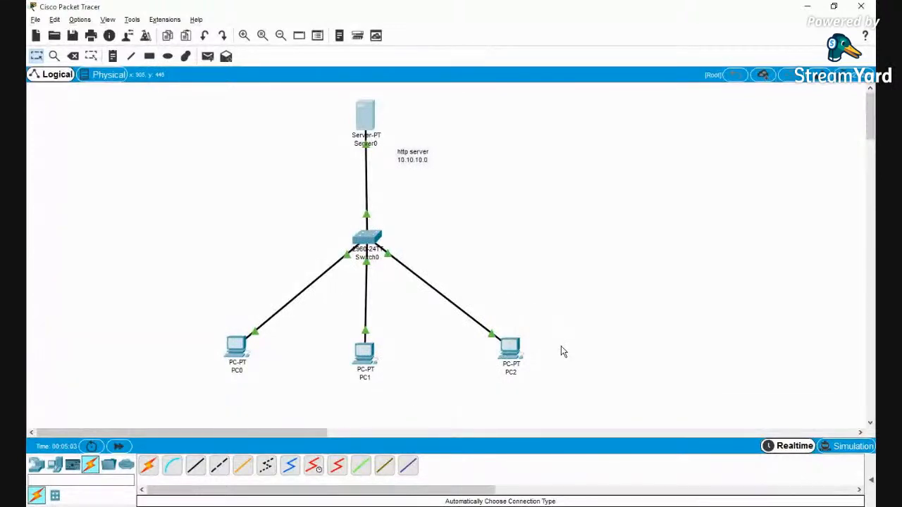
Set PC0's IPv4 default gateway to 10.10.10.0 in its global settings, and close its window
left_click(237, 347)
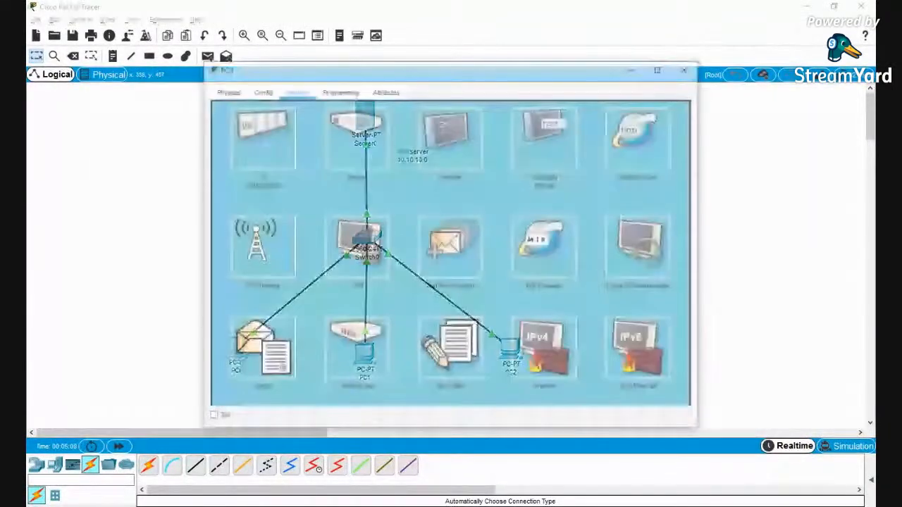
left_click(261, 91)
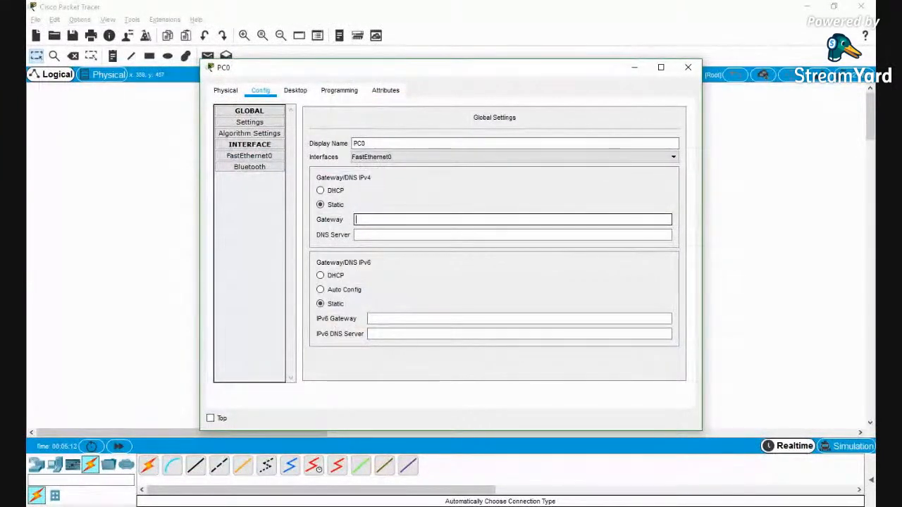
type("10.10.10.0")
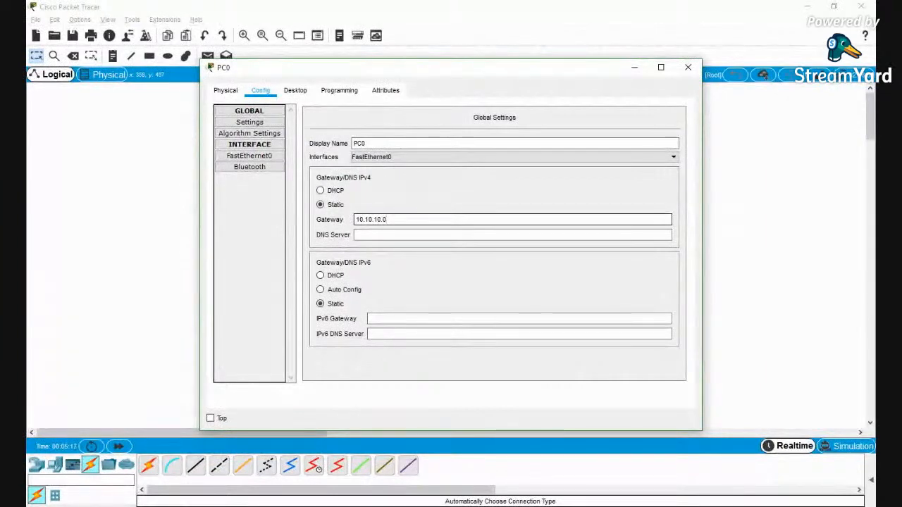
left_click(688, 67)
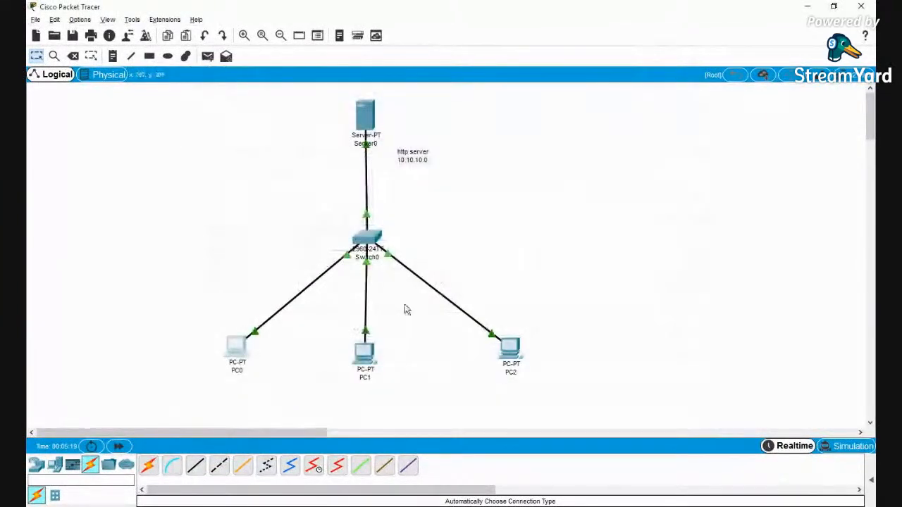
Set PC1's IPv4 default gateway to 10.10.10.1 in its global settings, and close its window
left_click(365, 352)
left_click(261, 90)
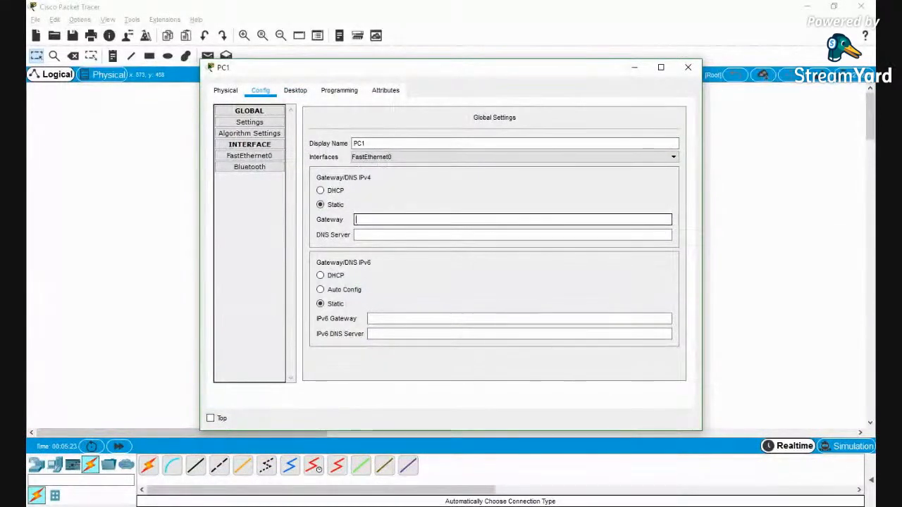
type("10")
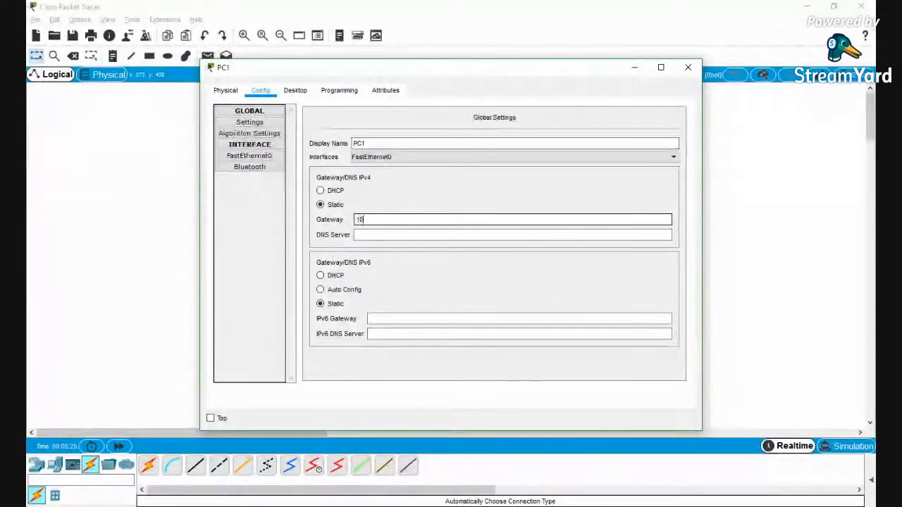
type(".10.10.1")
key("Tab")
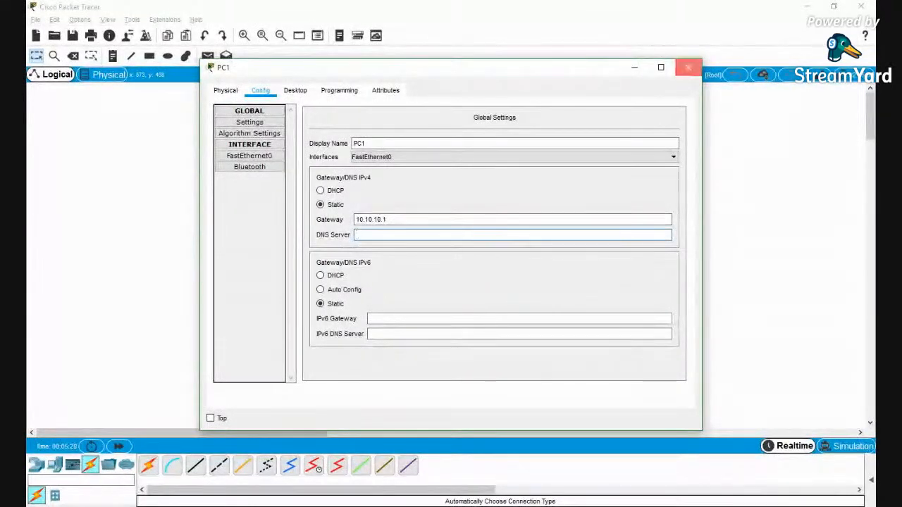
left_click(688, 67)
Set PC2's IPv4 default gateway to 10.10.10.3 in its global settings, and close its window
left_click(508, 349)
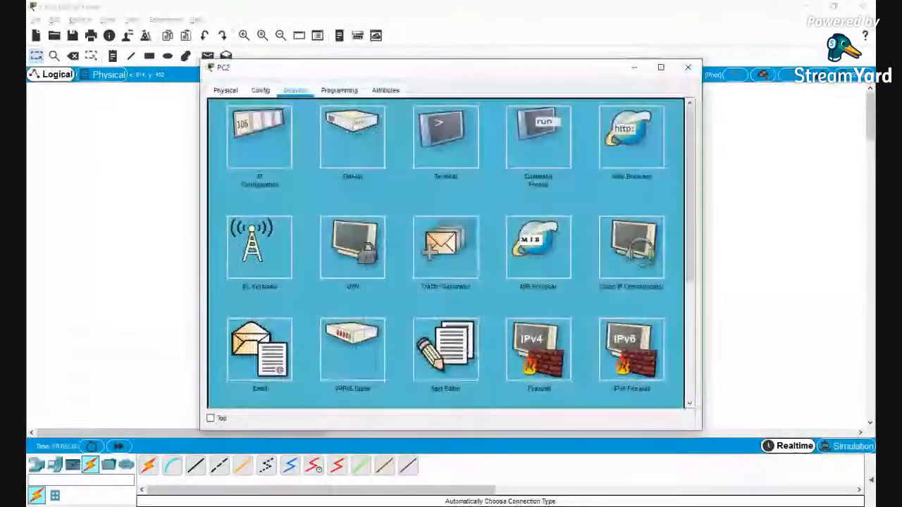
left_click(260, 90)
left_click(356, 220)
type("10.10.10.")
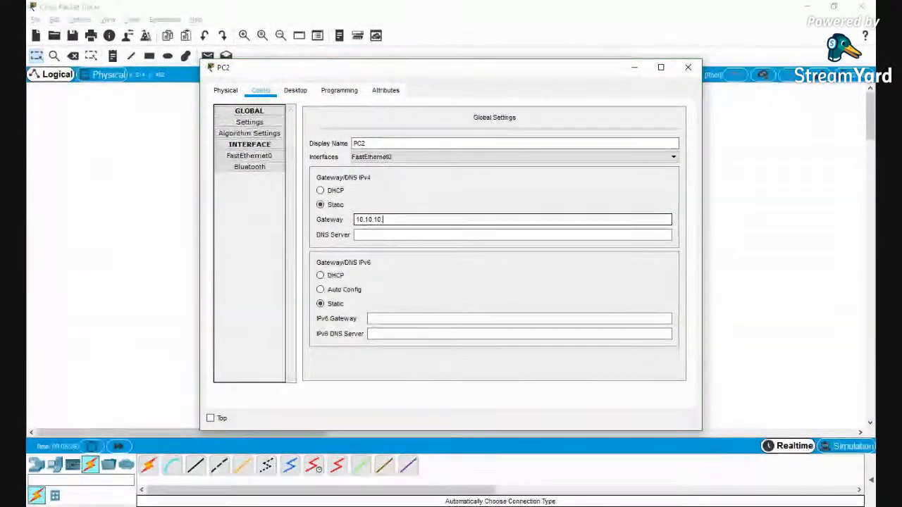
type("1")
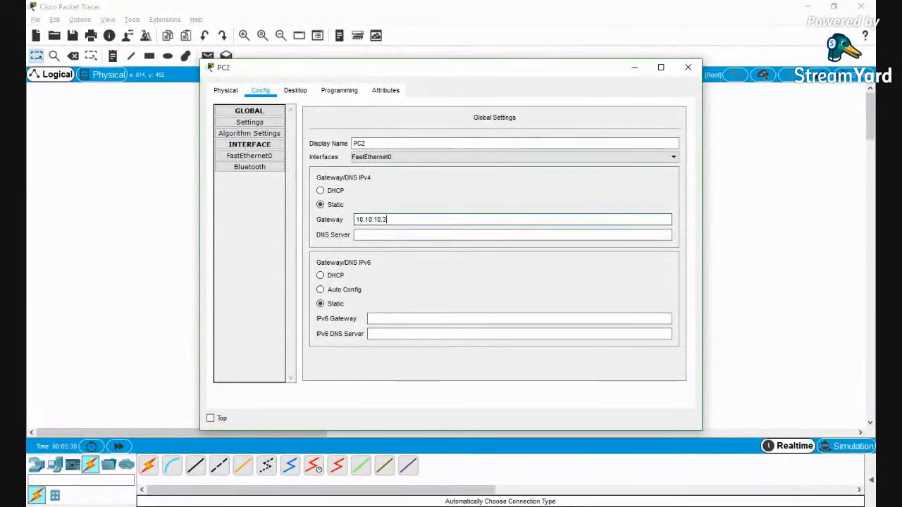
left_click(688, 67)
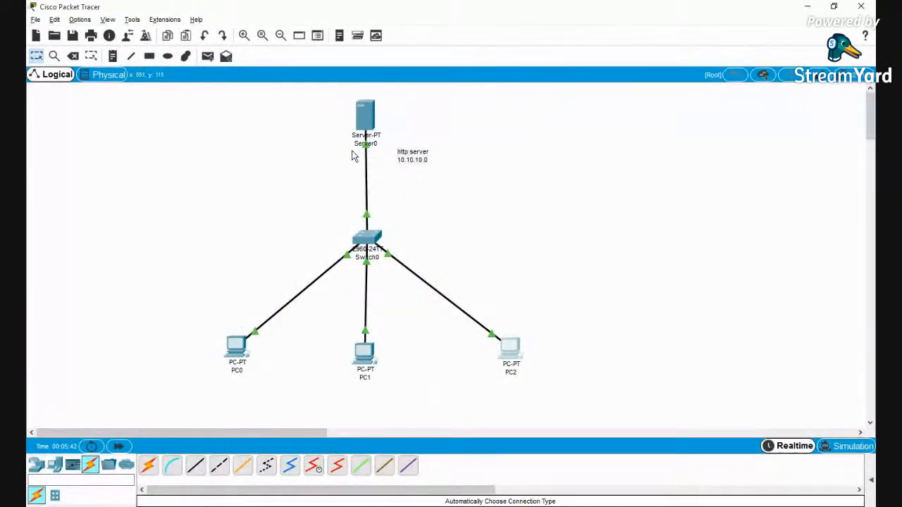
Check Server0's HTTP, DHCP, DHCPv6 and DNS services, and switch off its TFTP and Syslog services
left_click(364, 116)
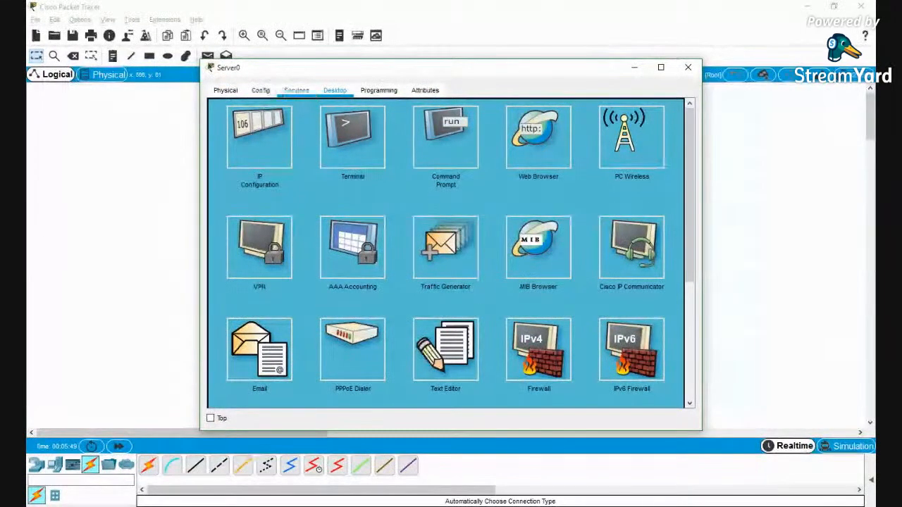
left_click(296, 90)
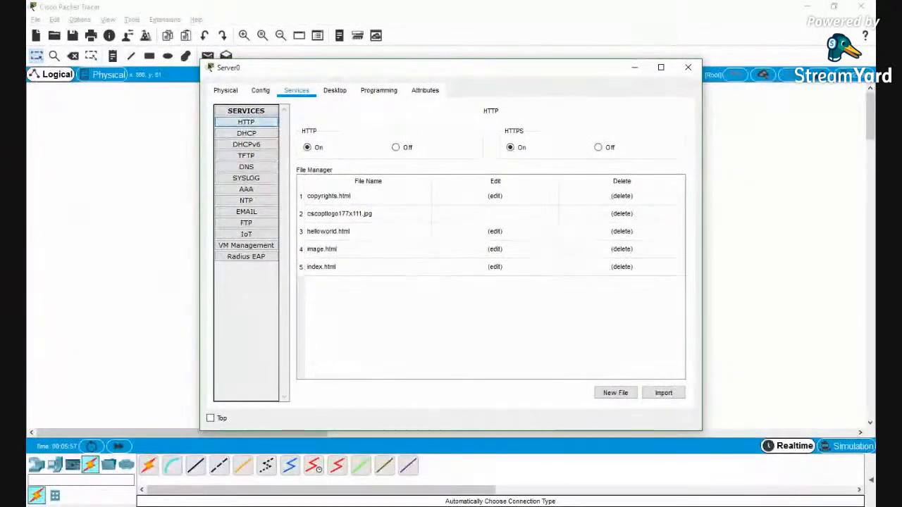
left_click(246, 133)
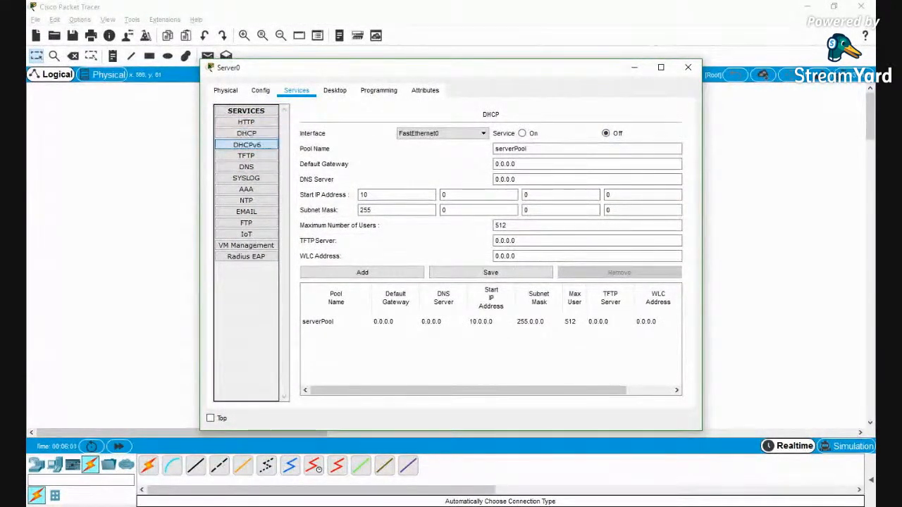
left_click(247, 145)
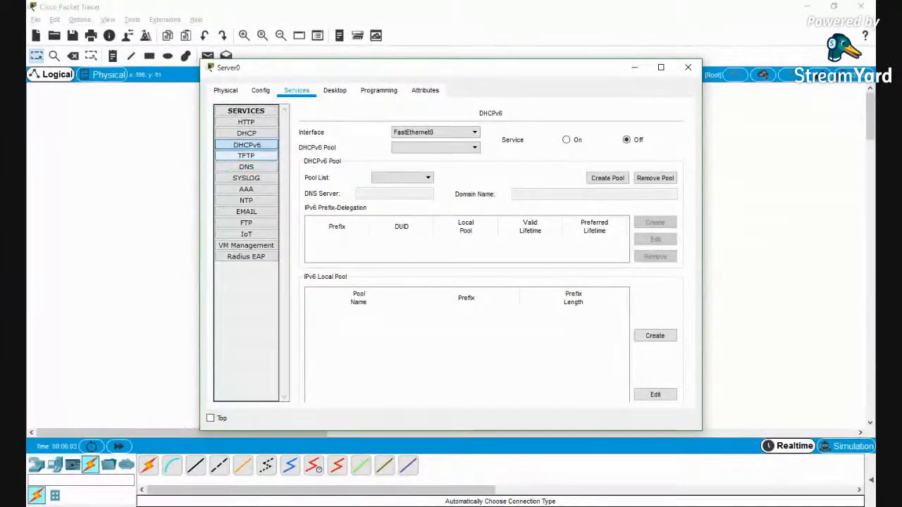
left_click(247, 155)
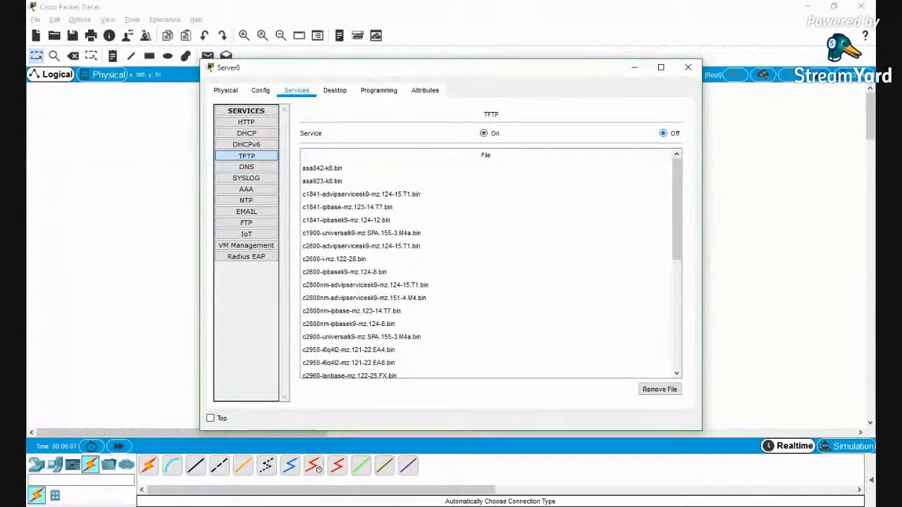
left_click(247, 167)
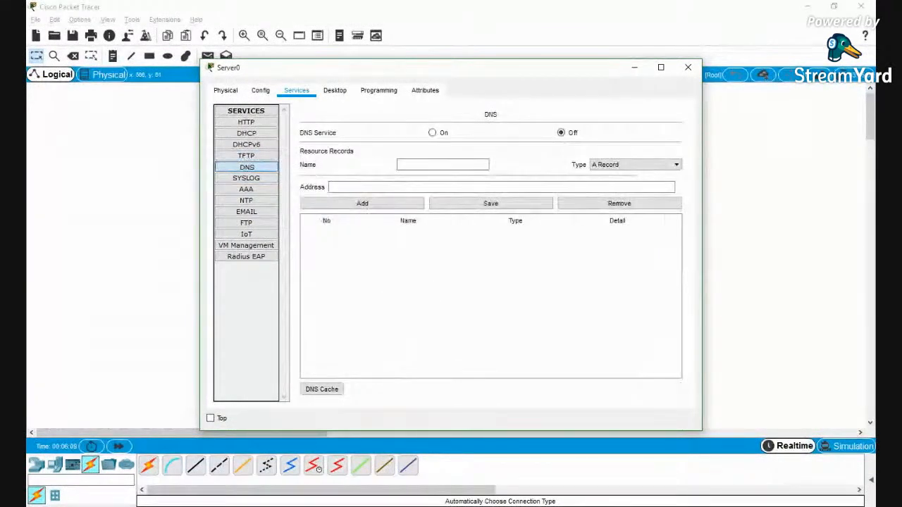
left_click(247, 178)
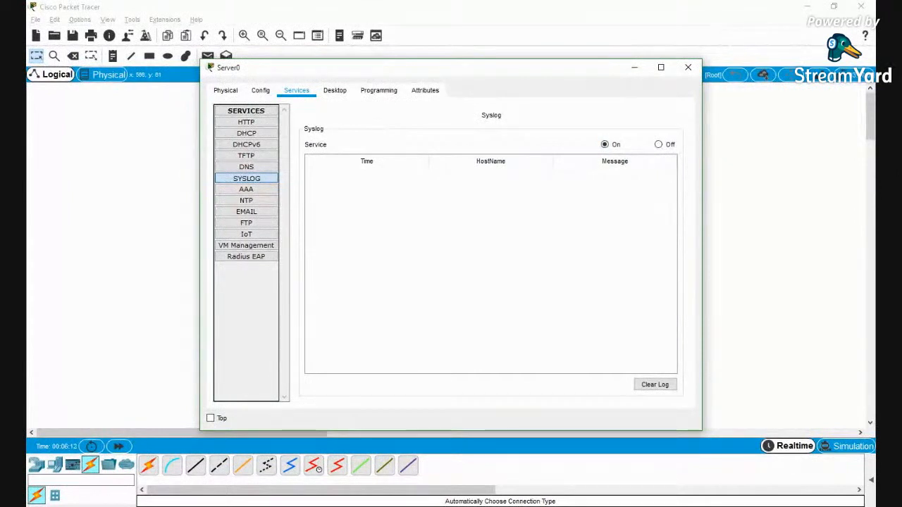
left_click(659, 144)
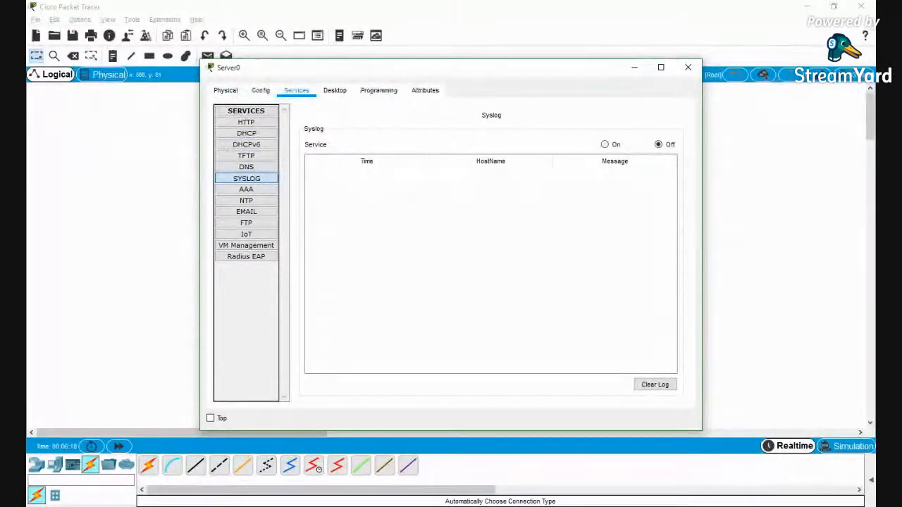
Open index.html from Server0's HTTP service for editing and replace the centred blue heading text with "Gautam Buddh University"
left_click(246, 122)
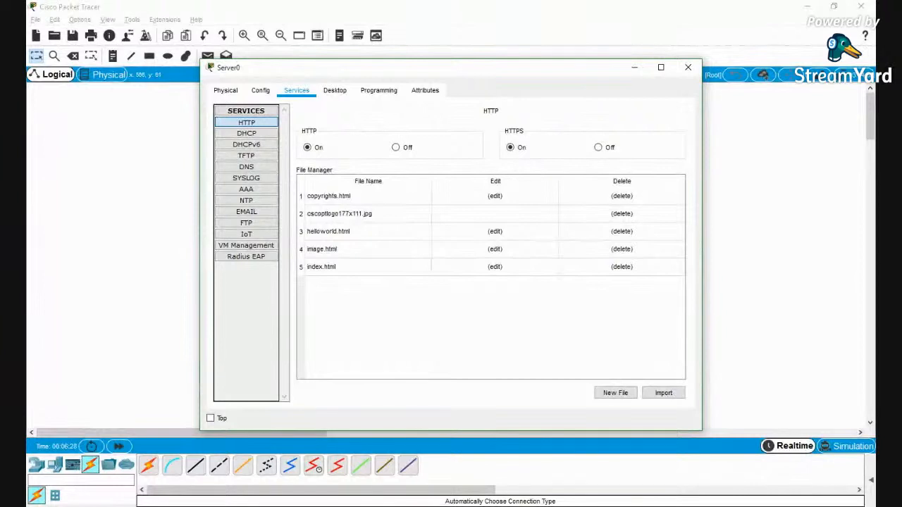
left_click(495, 267)
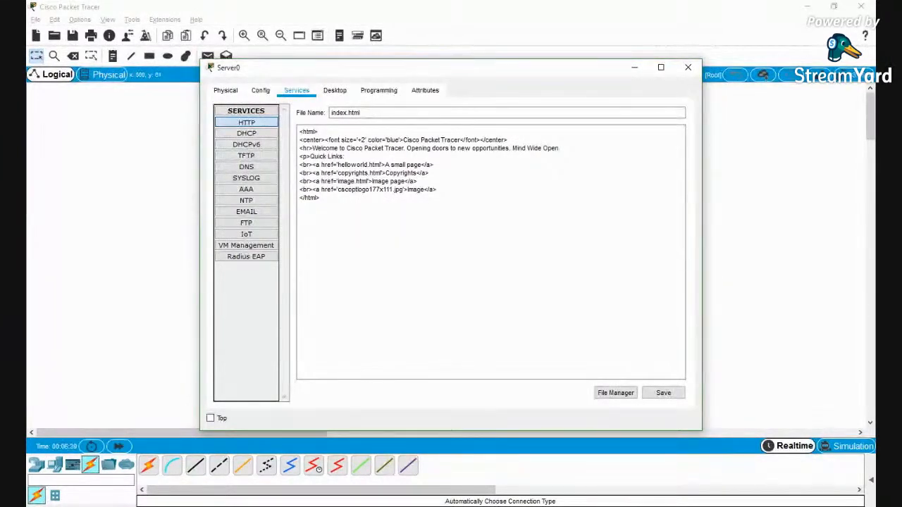
left_click(416, 140)
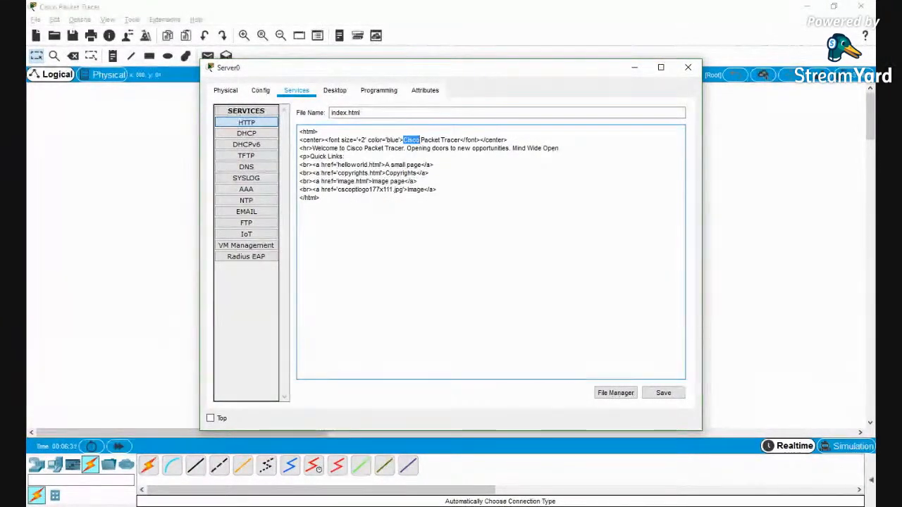
left_click_drag(415, 141, 460, 140)
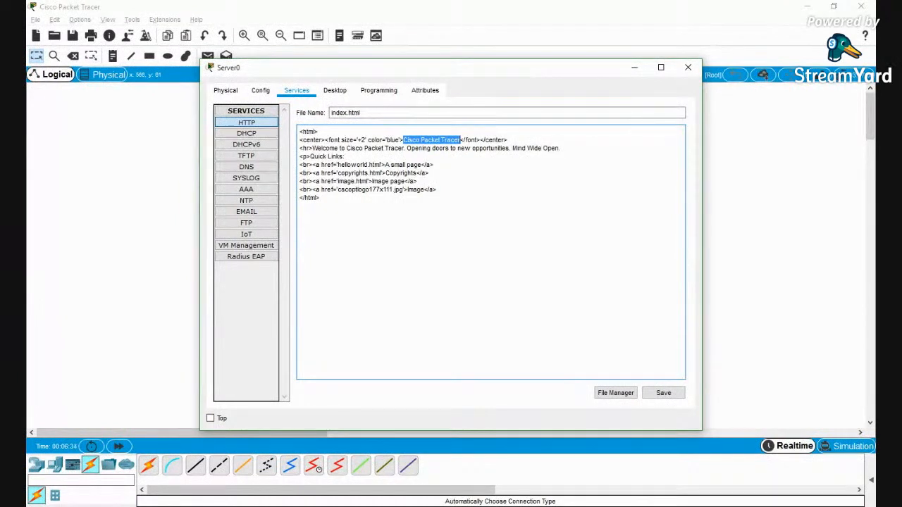
type("Gautam")
type(" Buddh Un")
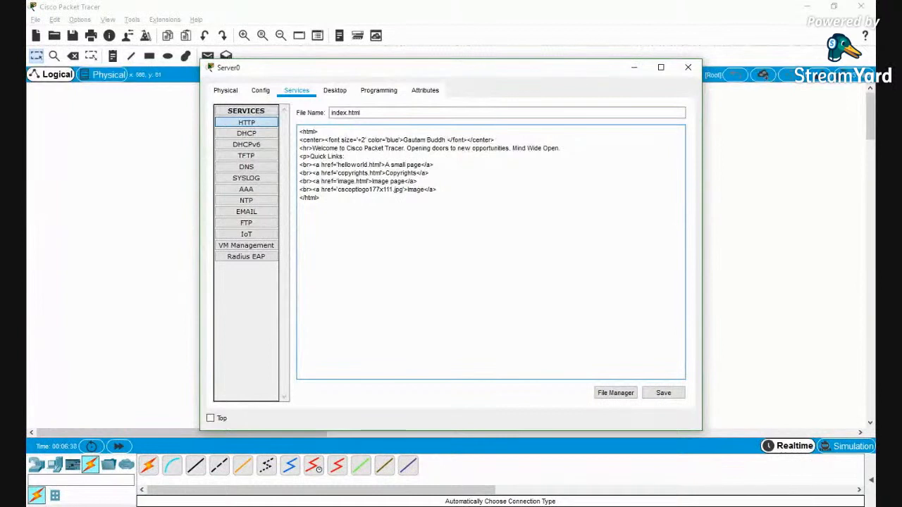
type("iversity")
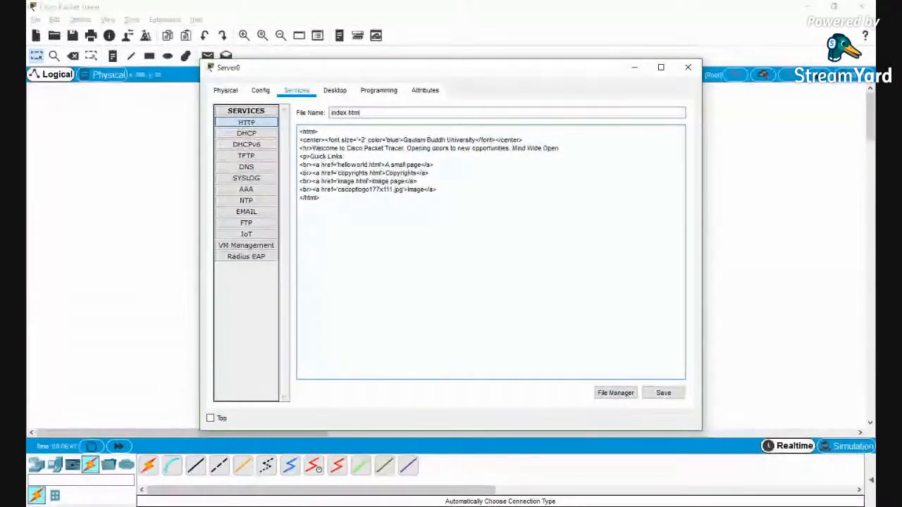
Change the welcome line of index.html to read "Welcome to Gautam Buddh University, Greater Noida, India."
left_click(320, 199)
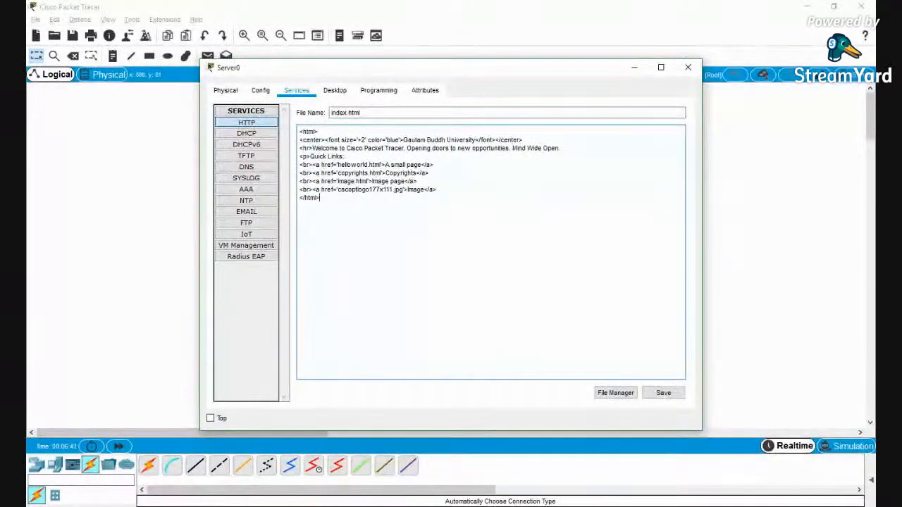
left_click_drag(346, 148, 543, 148)
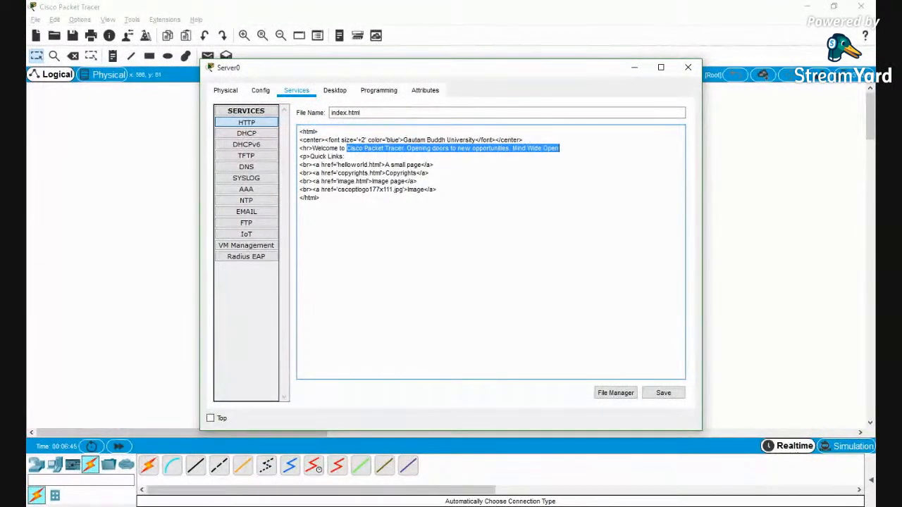
type("Gauta")
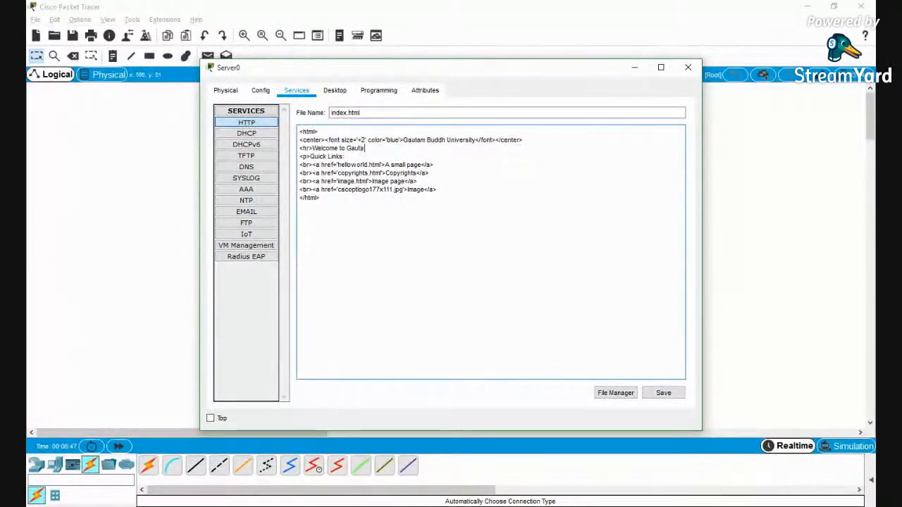
type("m Buddh University")
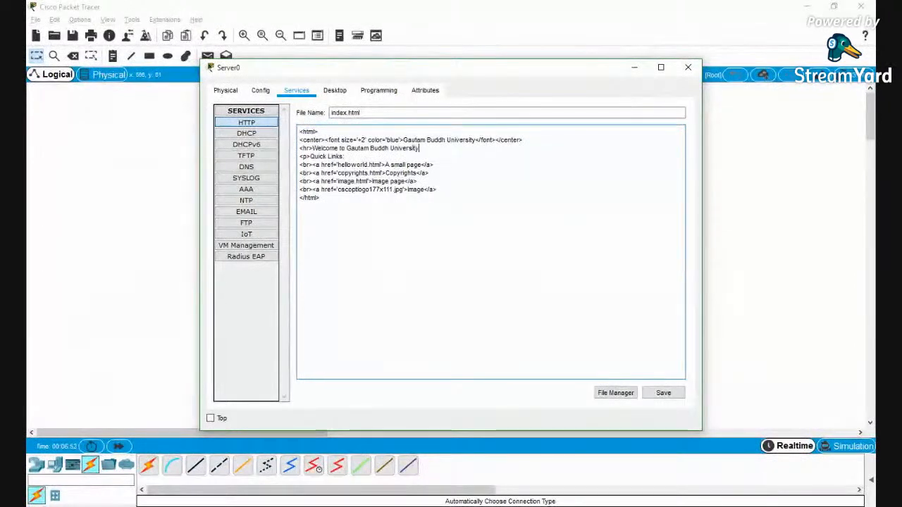
type(", Grea")
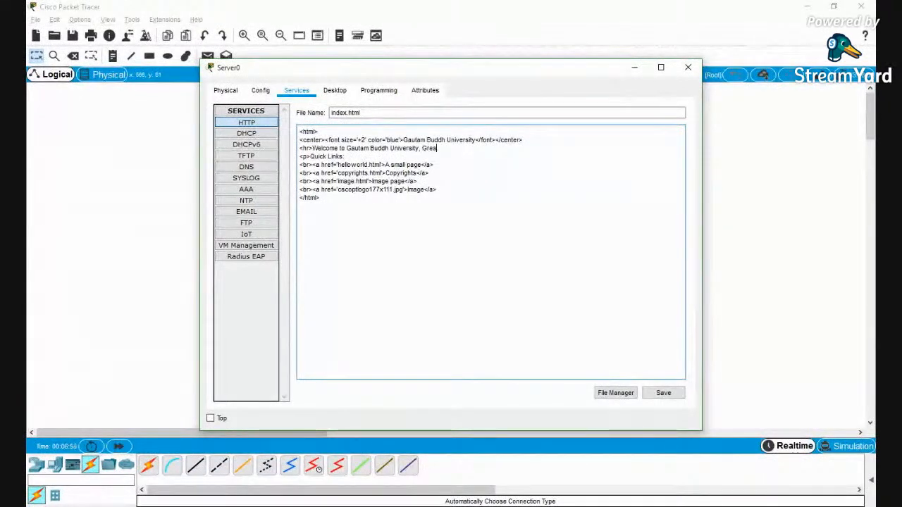
type("ter Noida, India")
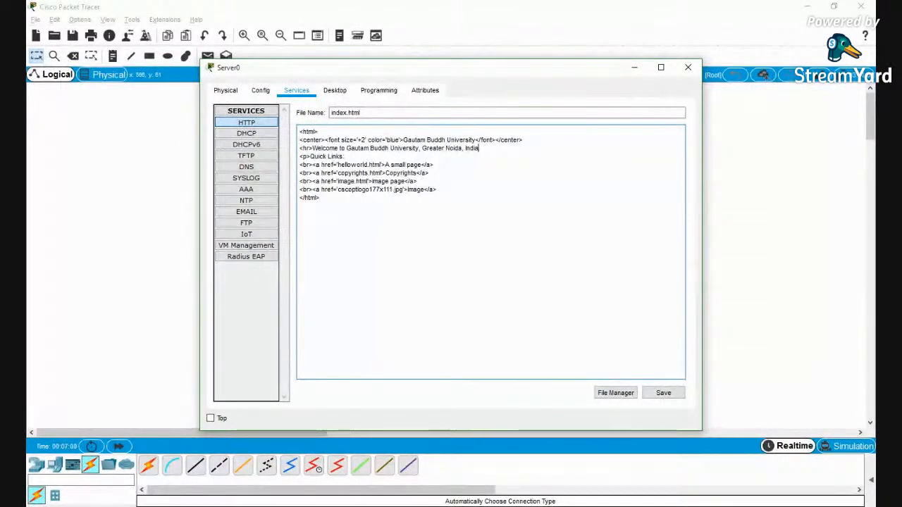
type(".")
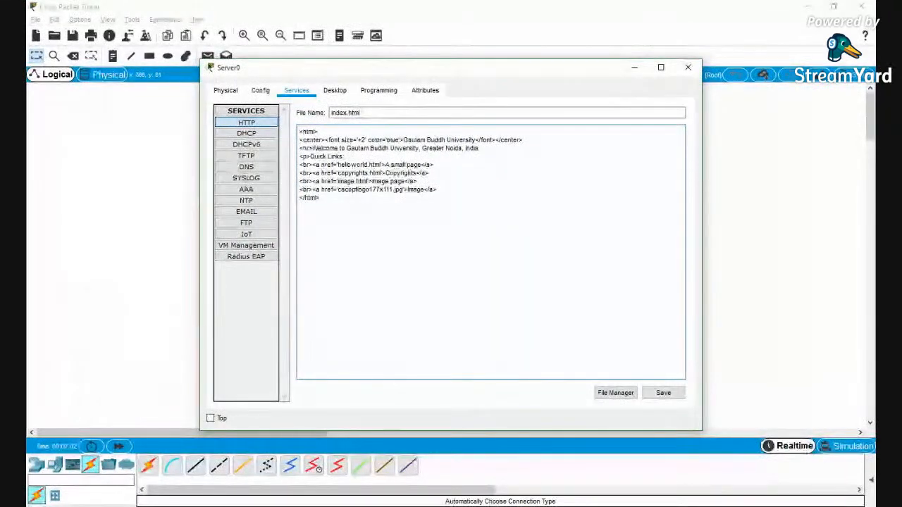
Save index.html over the existing file, and close Server0's window
left_click(663, 393)
key("Return")
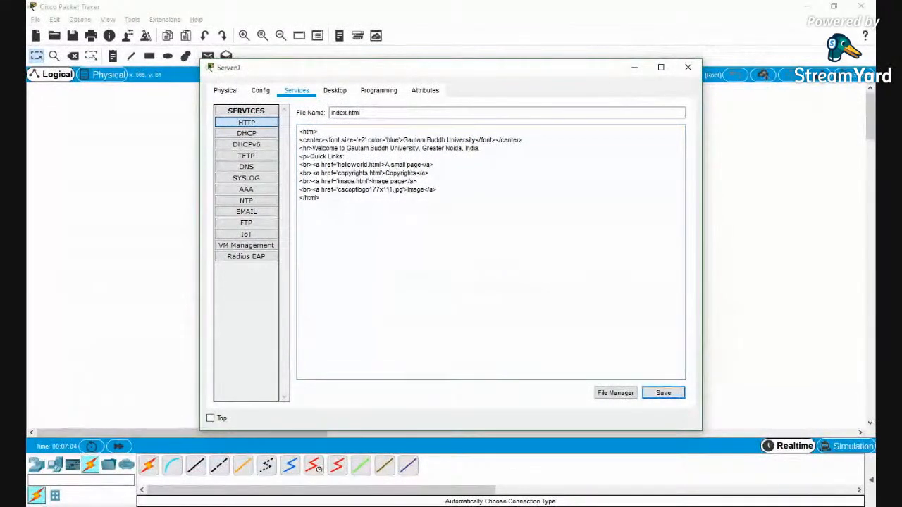
left_click(663, 393)
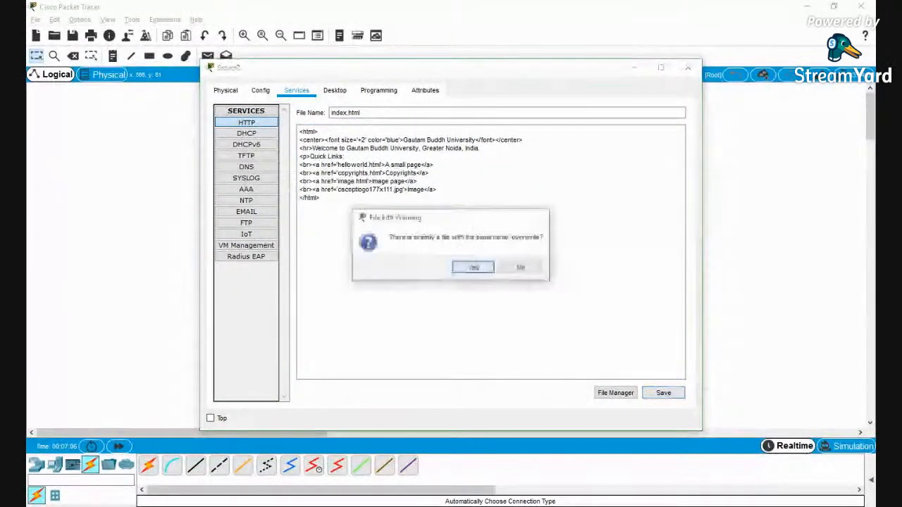
key("Return")
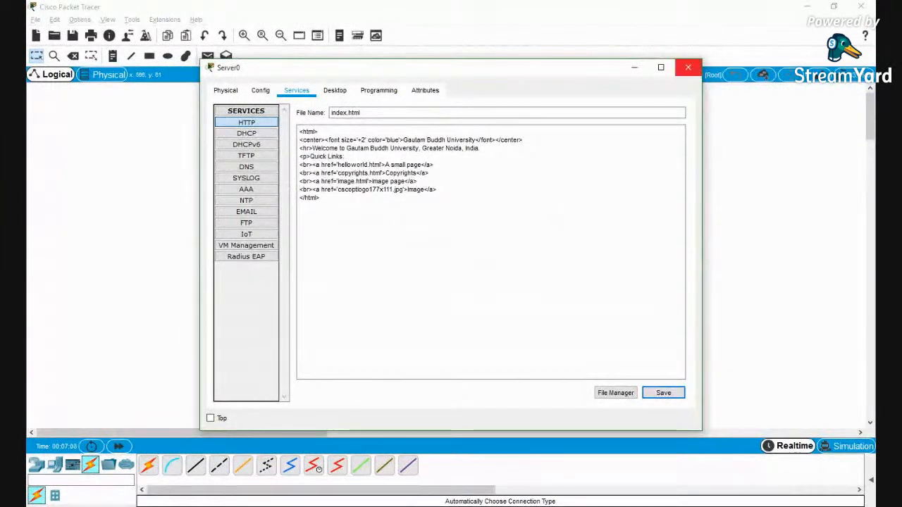
left_click(688, 67)
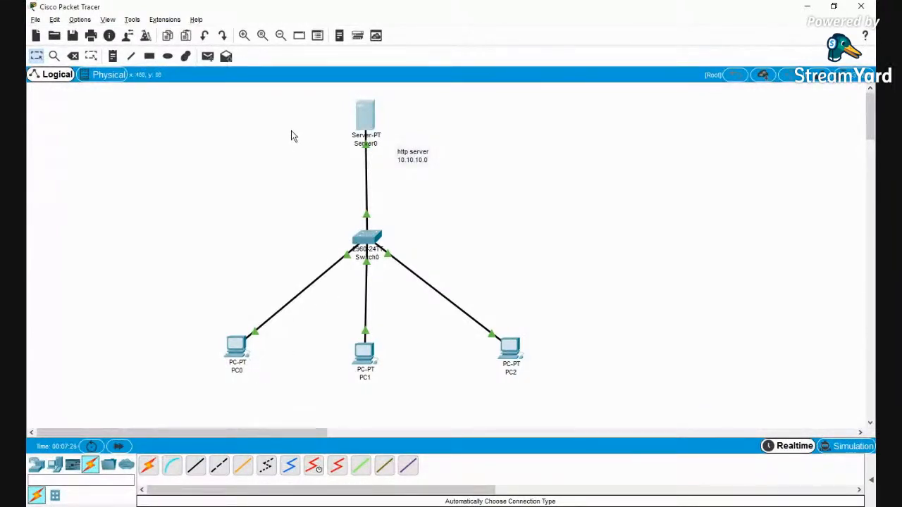
Place a text note reading 10.10.10.1 beside PC0's label in the workspace
left_click(113, 56)
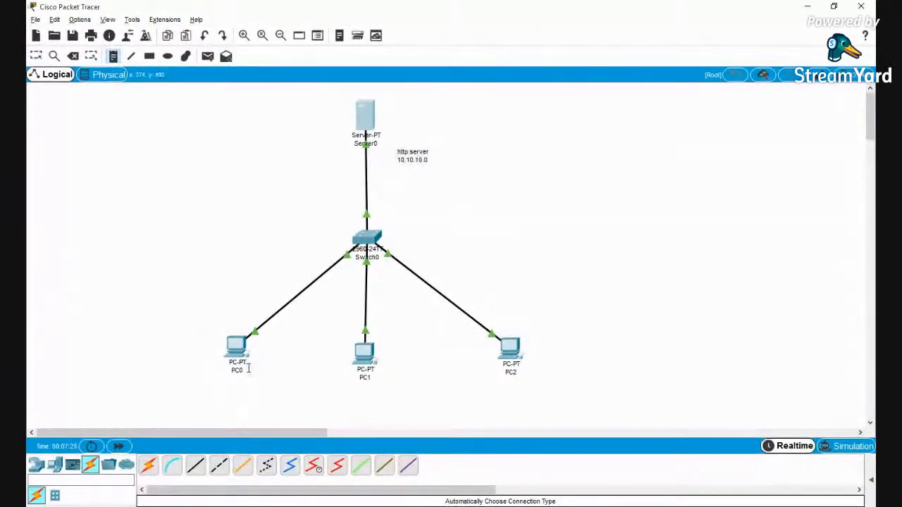
left_click(248, 368)
type("10")
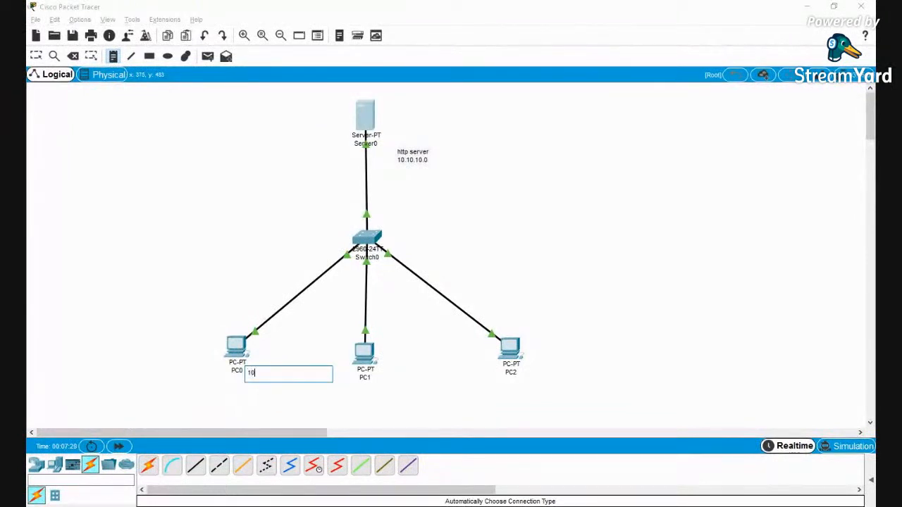
type(".10.10.1")
key("Escape")
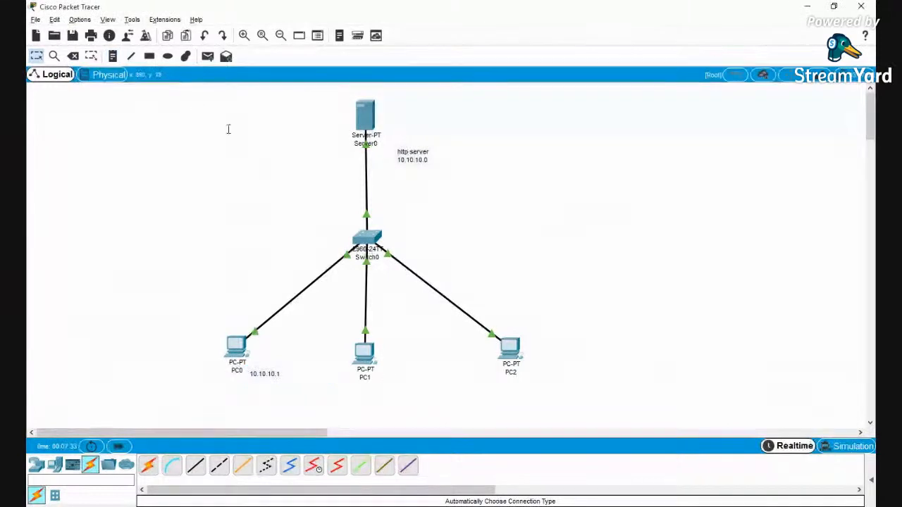
Place a text note reading 10.10.10.2 beside PC1 and another reading 10.10.10.3 beside PC2
left_click(113, 55)
left_click(381, 376)
type("10.10.1")
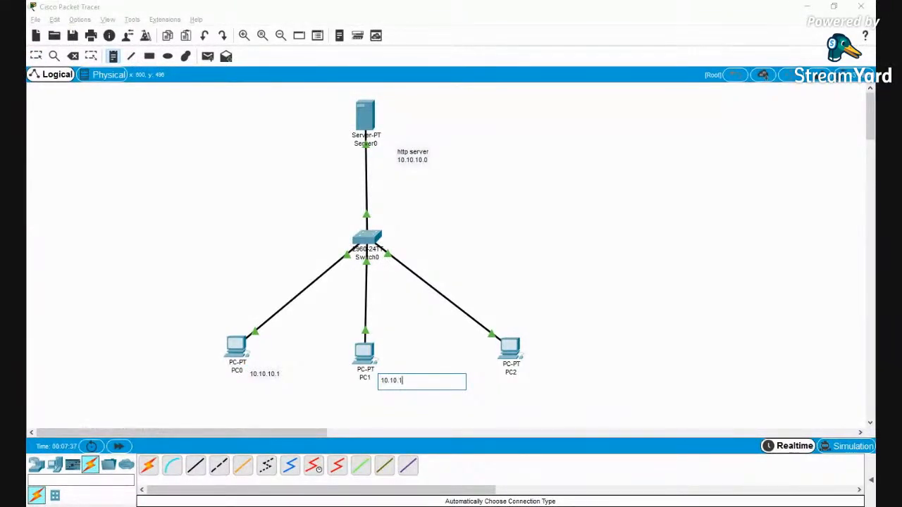
type("0.2")
left_click(117, 57)
left_click(541, 363)
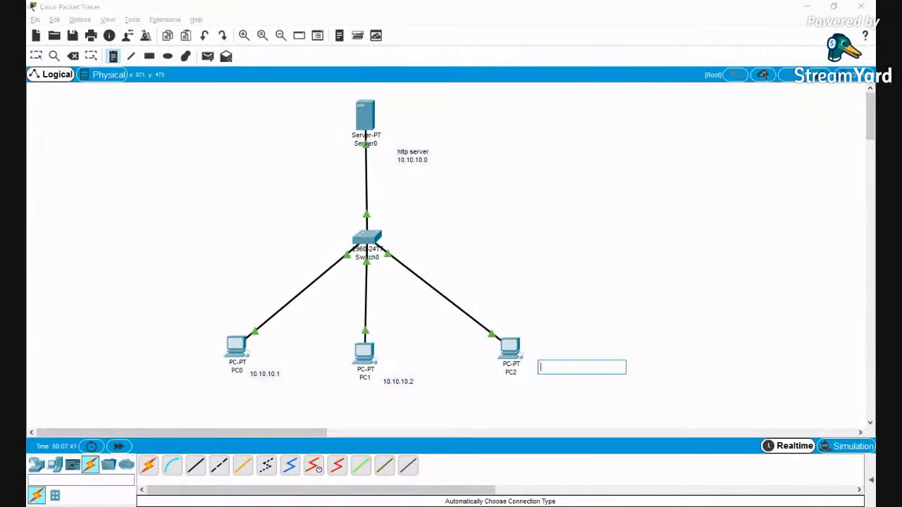
type("10.10.10.3")
key("Escape")
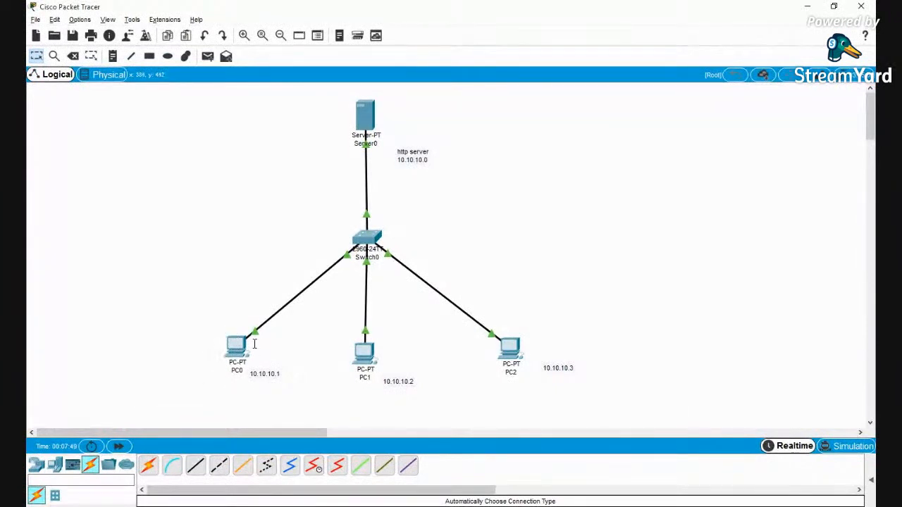
Place a text note reading "Gateway 10.10.10.0" next to PC0, above its IP address note
left_click(114, 57)
left_click(255, 344)
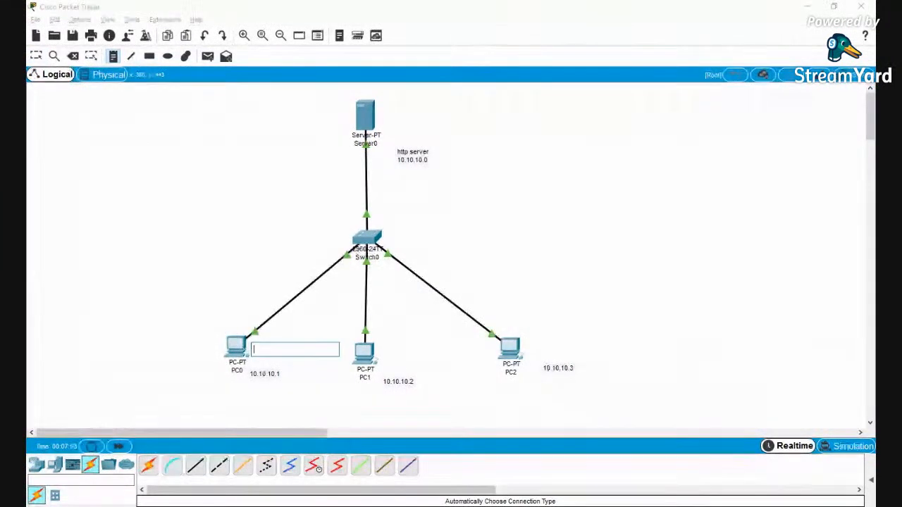
type("Gate")
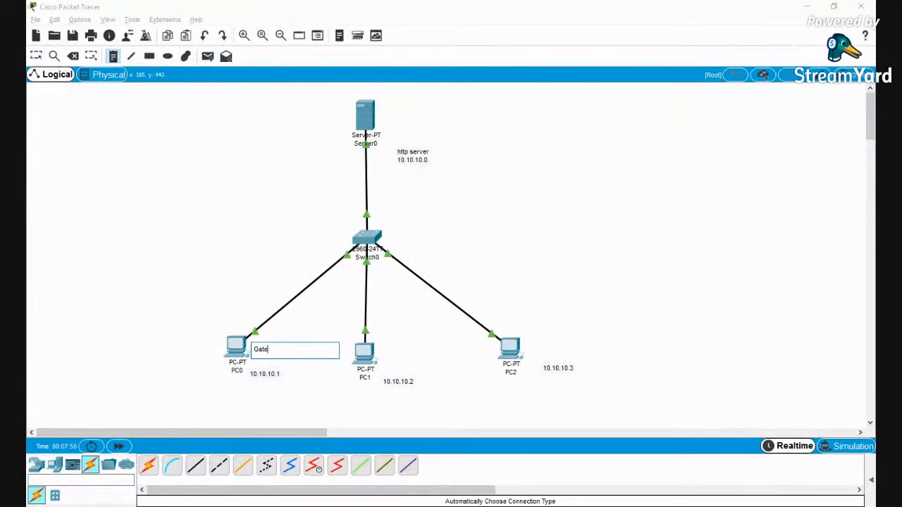
type("way 10.10.10.0")
key("Escape")
left_click(311, 350)
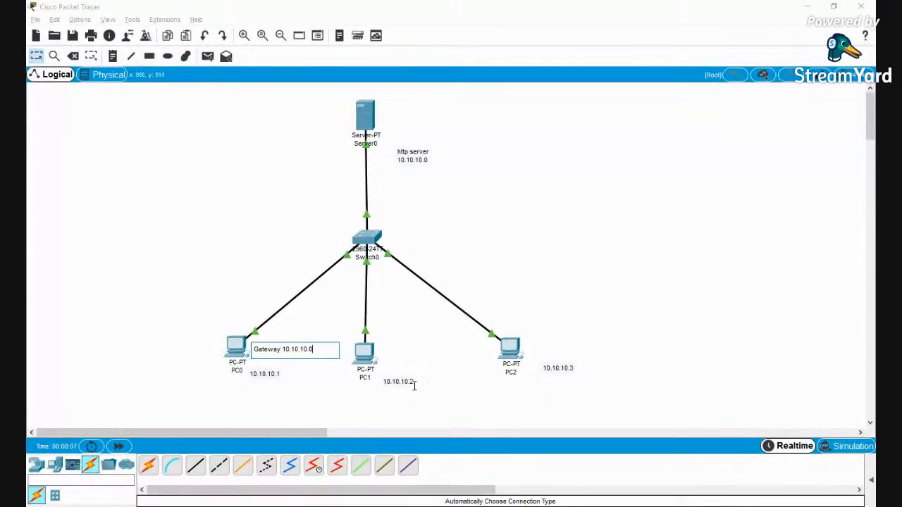
left_click(495, 220)
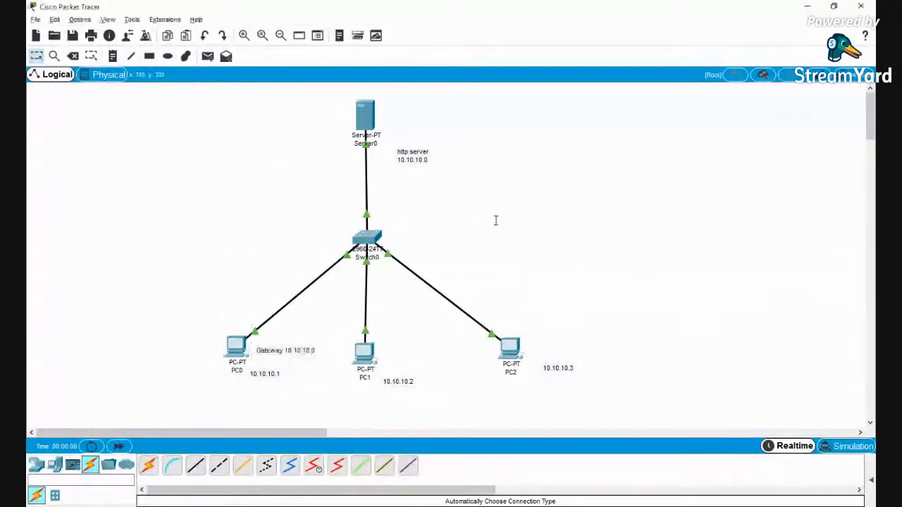
Load the server's page at 10.10.10.0 in PC0's web browser, and close PC0's window
left_click(237, 347)
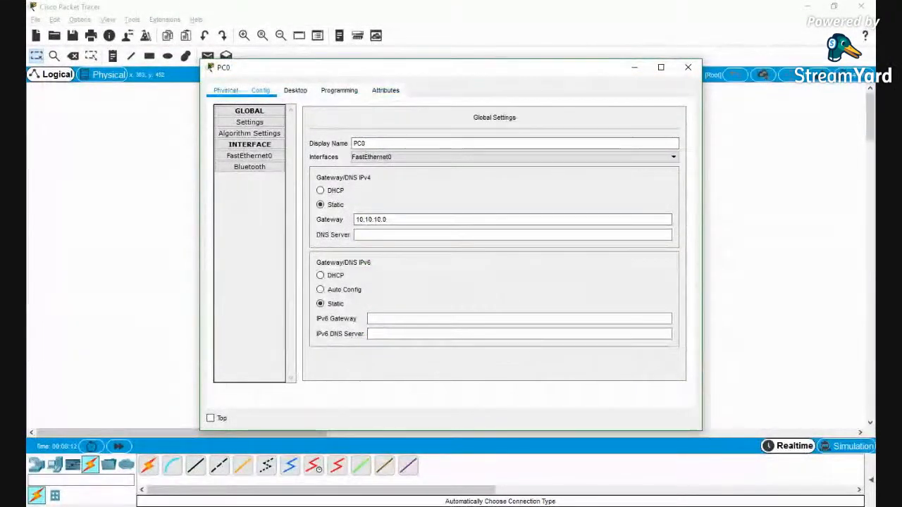
left_click(295, 91)
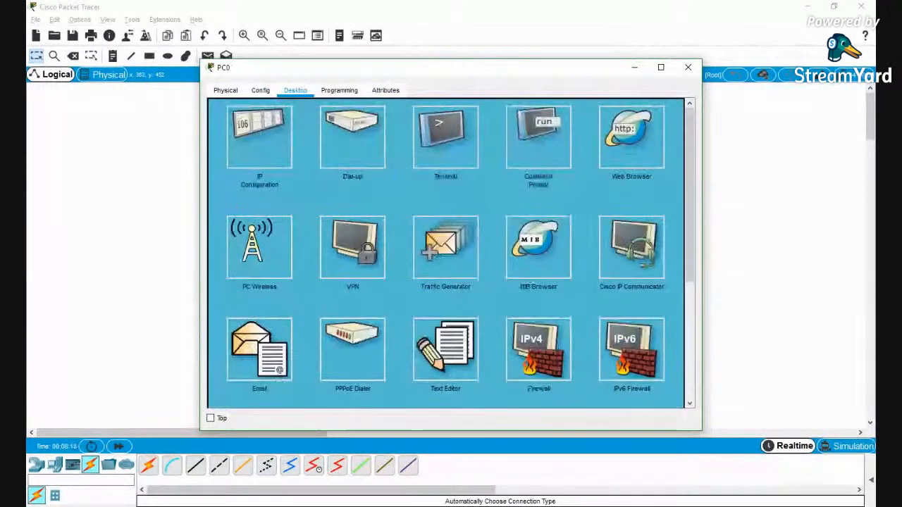
left_click(617, 137)
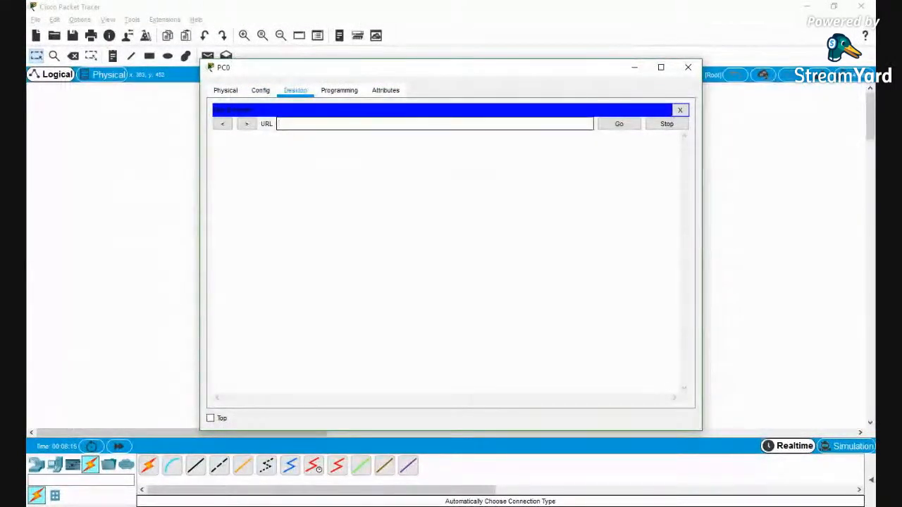
type("10.10.10.0")
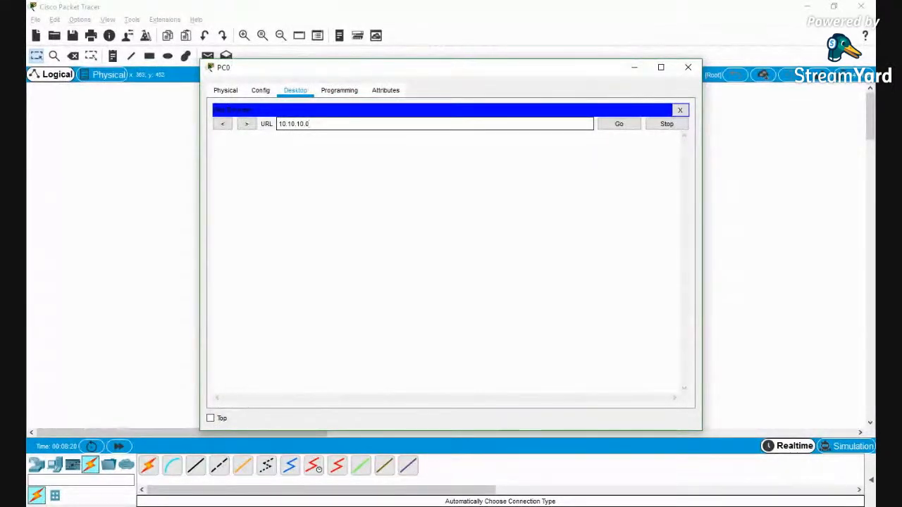
key("Return")
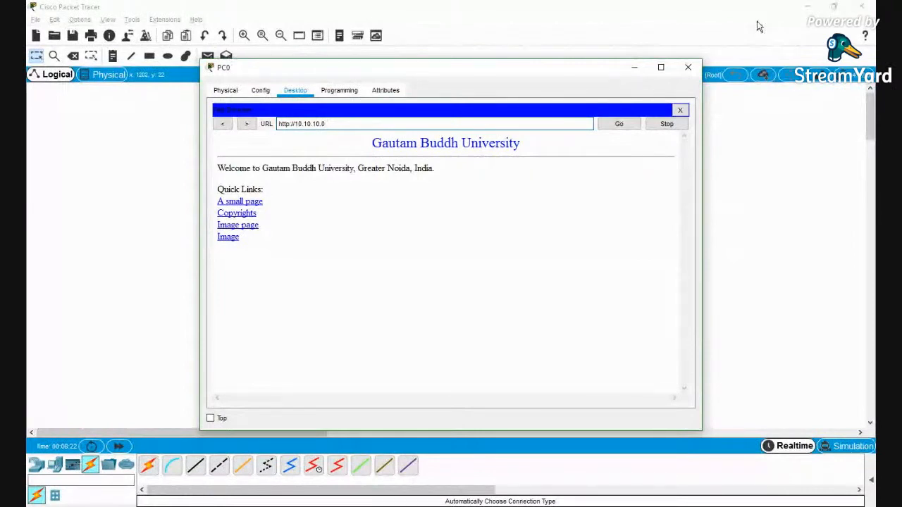
left_click(688, 67)
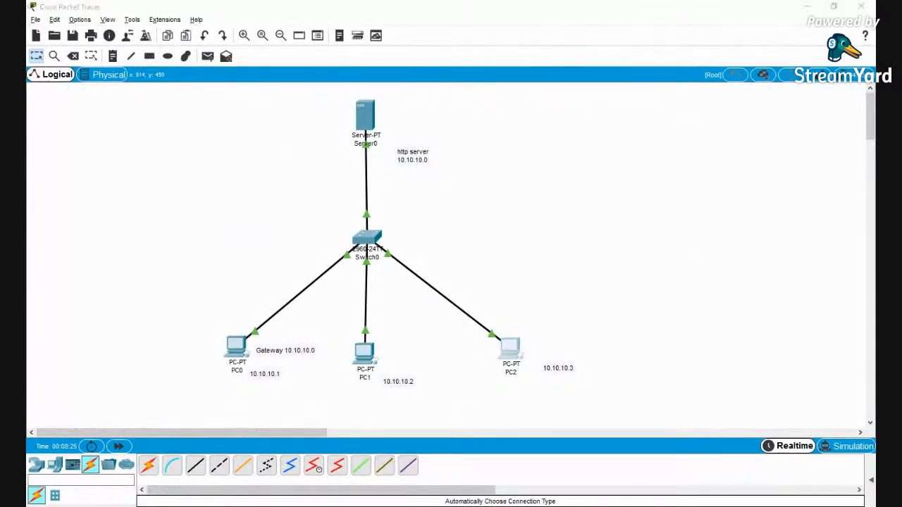
Load the server's page at 10.10.10.0 in PC2's web browser, and move the window down to uncover Server0
left_click(509, 352)
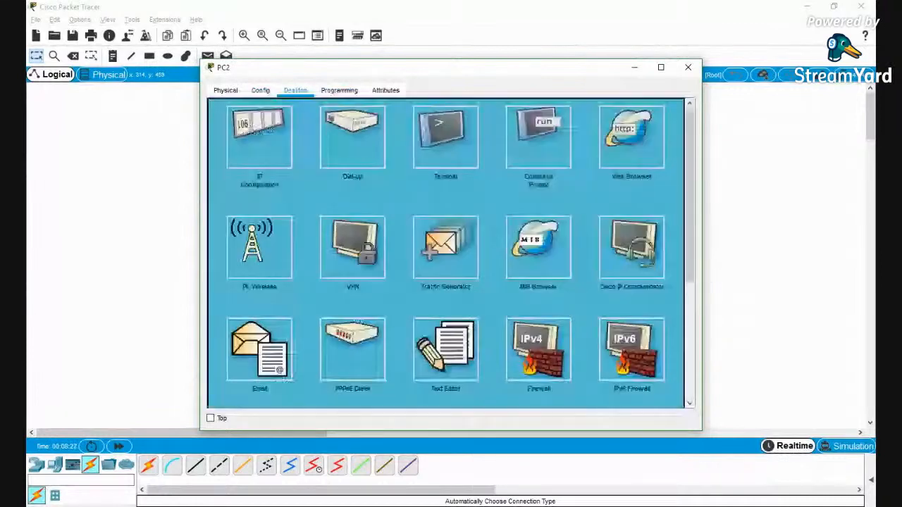
left_click(631, 134)
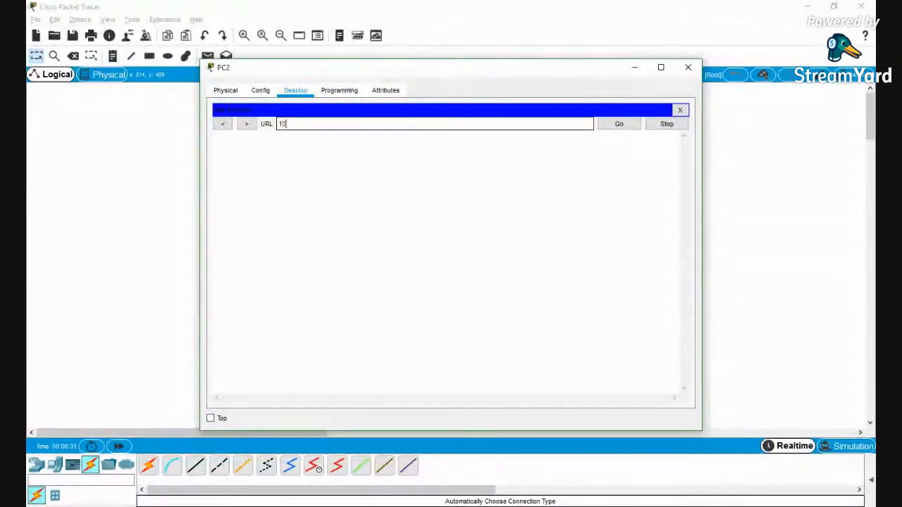
type("10.10.10.0")
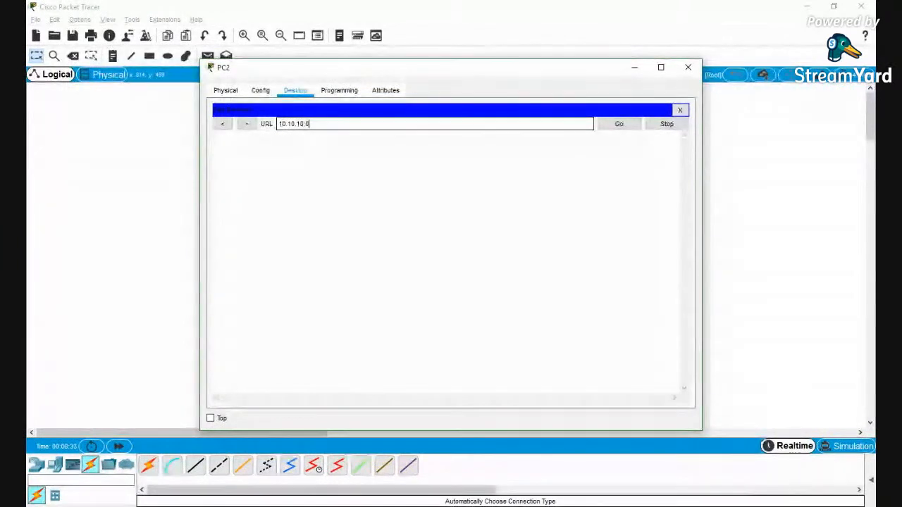
key("Return")
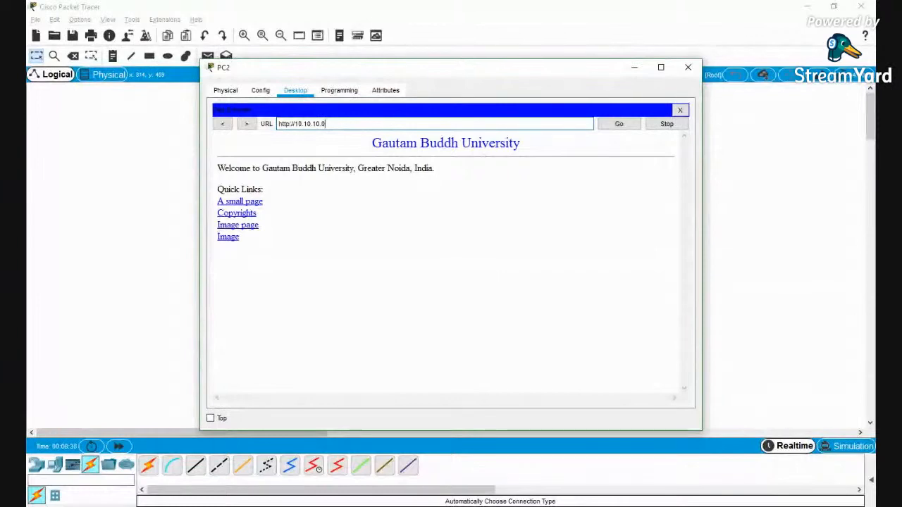
left_click_drag(422, 68, 391, 200)
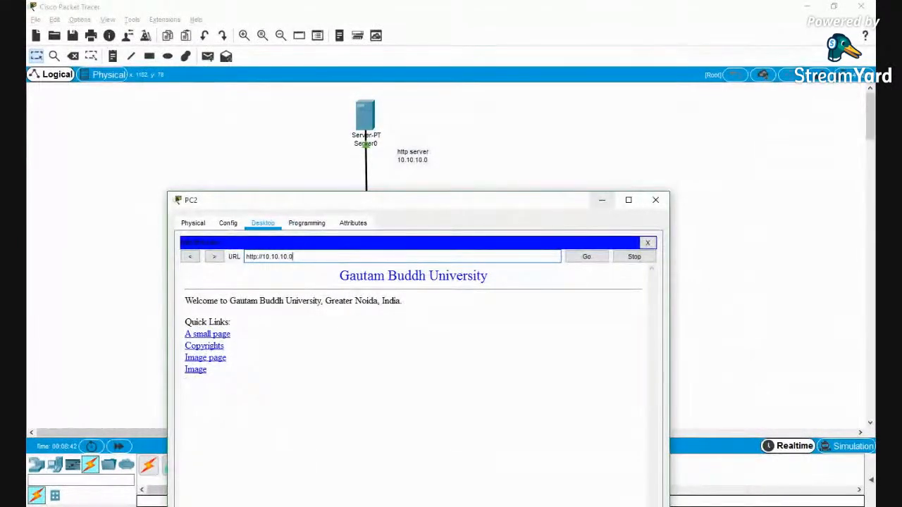